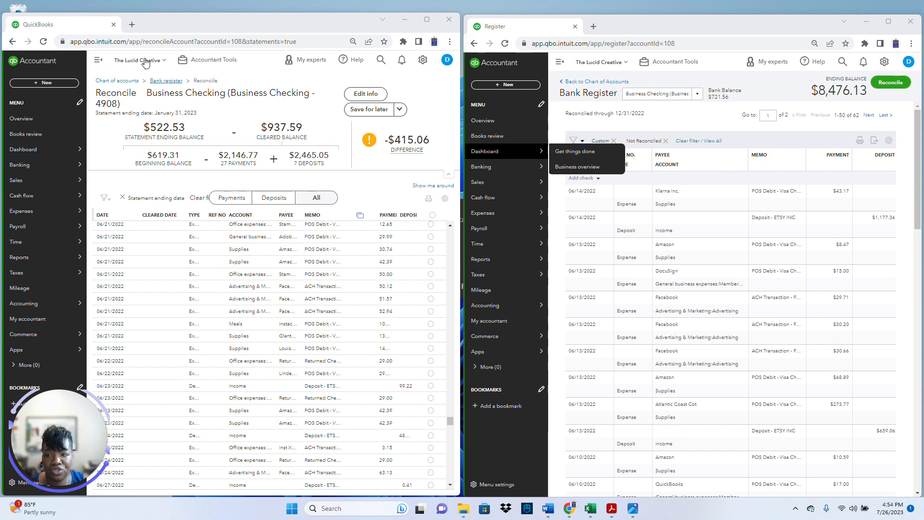
Step: Collapse the navigation sidebar in both the Reconcile window and the Bank Register window
right_click(90, 28)
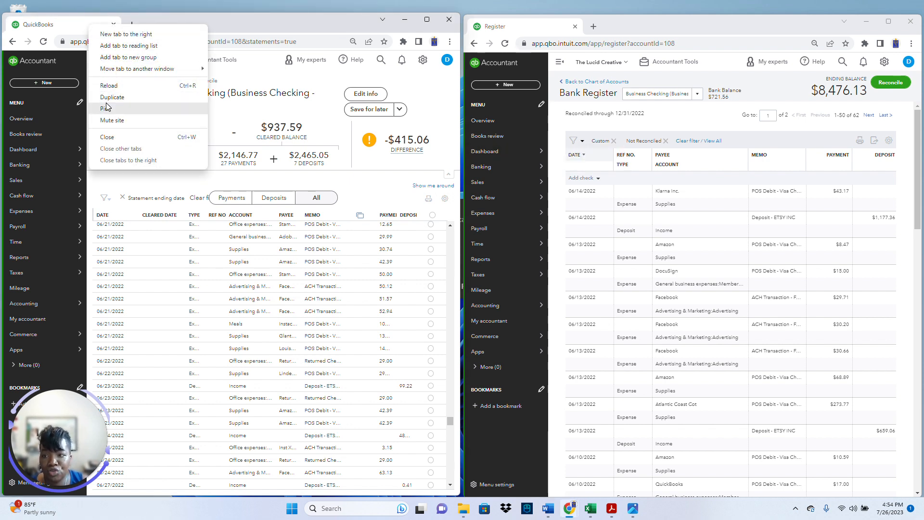
click(280, 25)
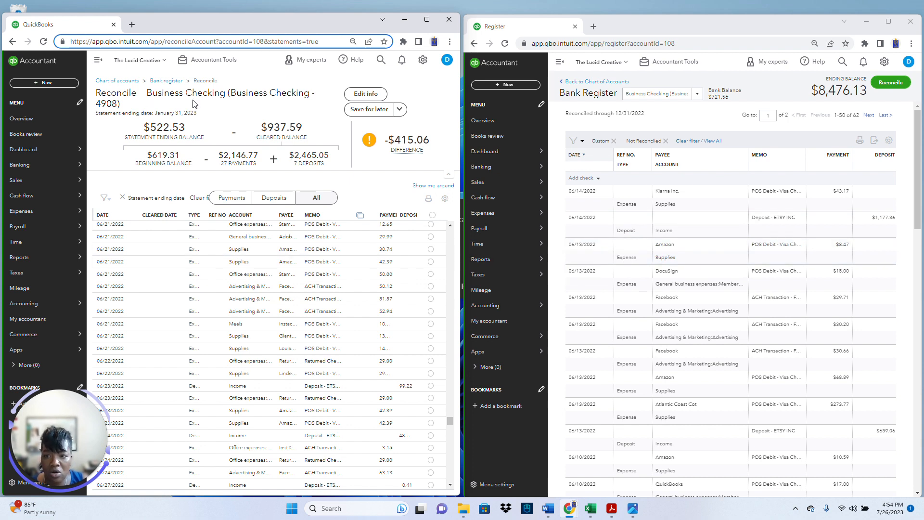
click(98, 63)
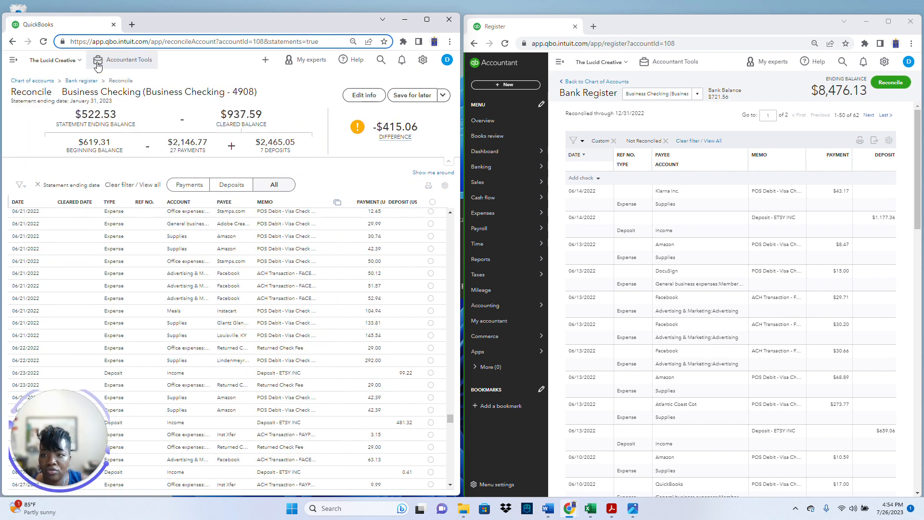
mouse_move(473, 219)
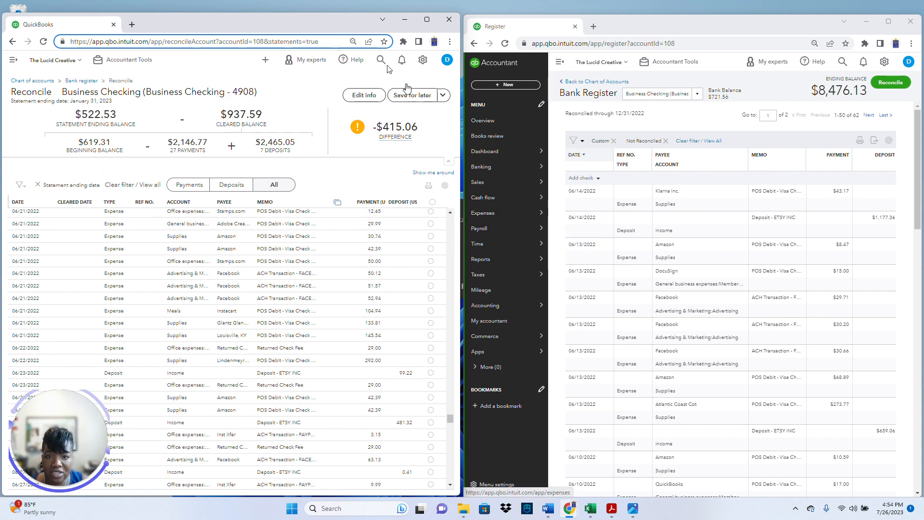
drag(308, 25, 310, 25)
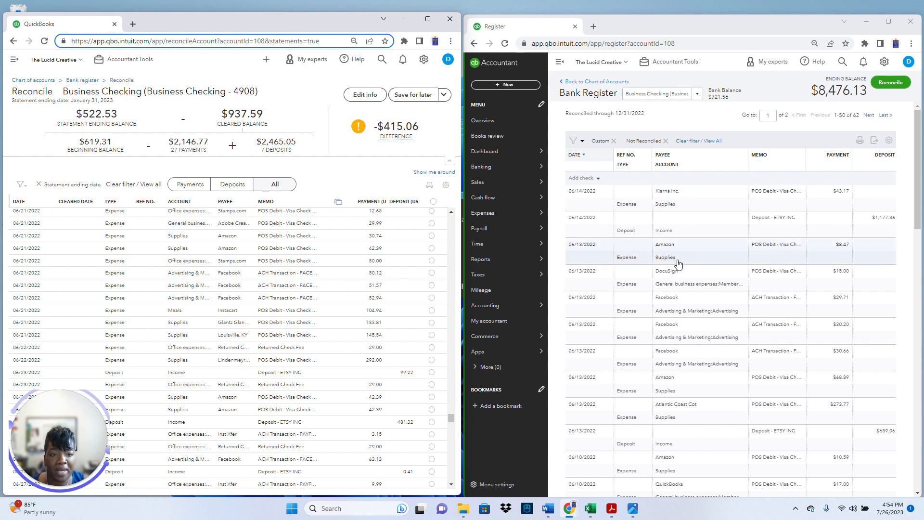
click(559, 63)
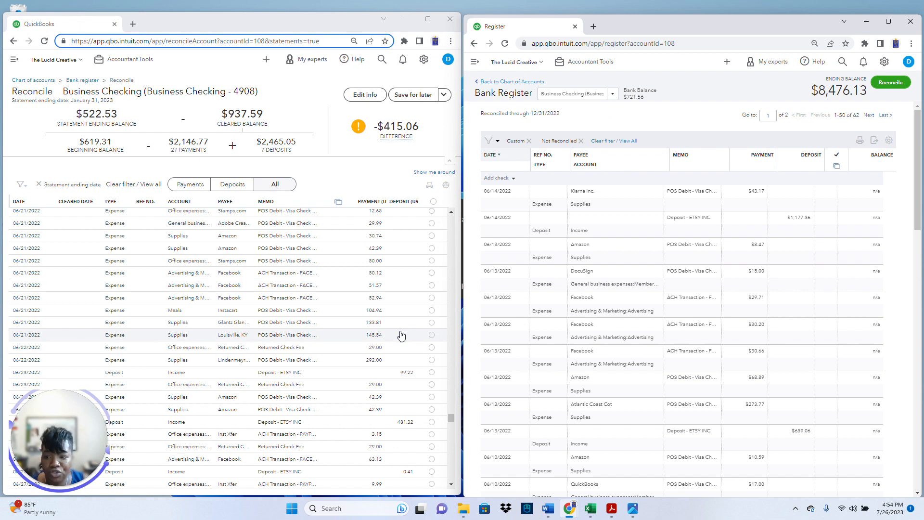
Step: Examine the uncleared June and July 2022 transactions in the reconcile list, down to where the cleared January 2023 entries begin
scroll(426, 347, down, 2)
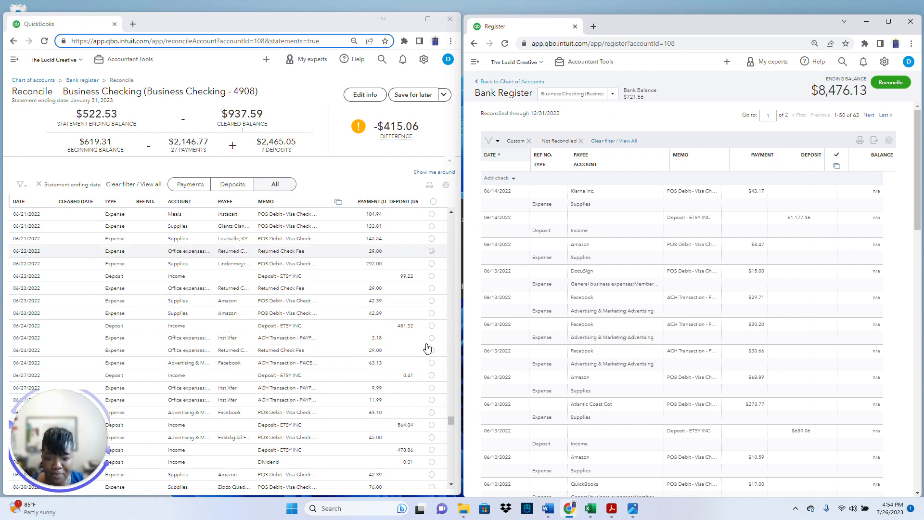
scroll(426, 346, down, 6)
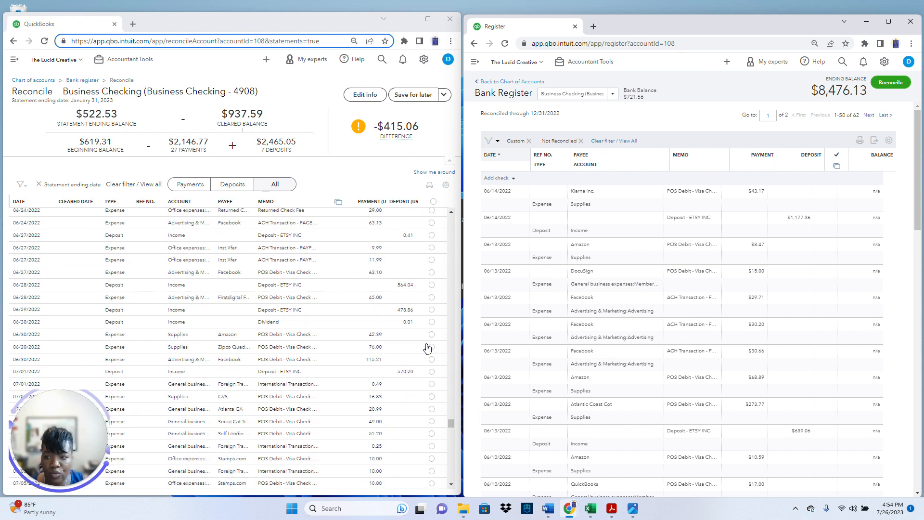
scroll(427, 347, down, 10)
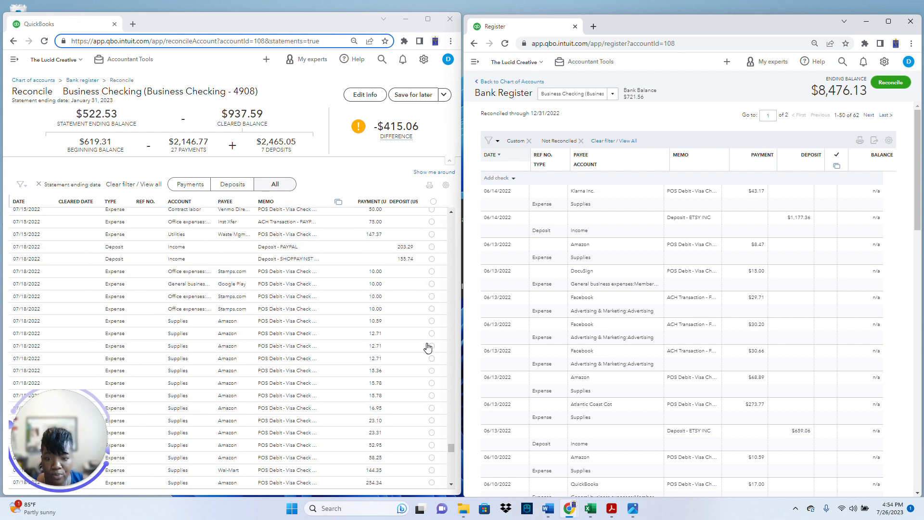
scroll(428, 346, down, 5)
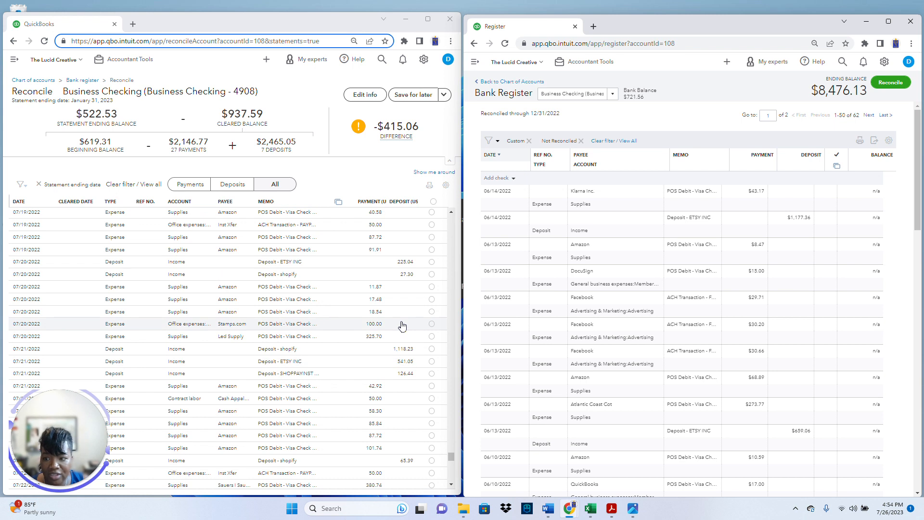
scroll(407, 325, down, 5)
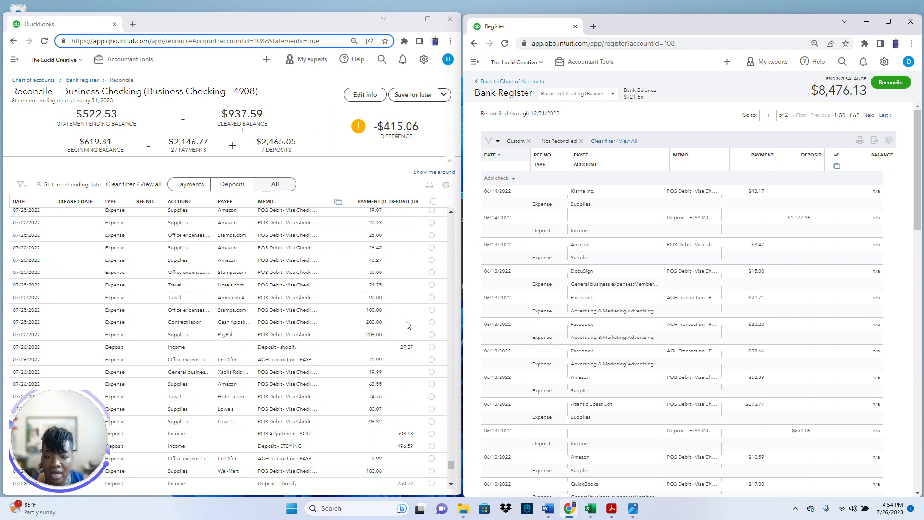
scroll(406, 325, down, 5)
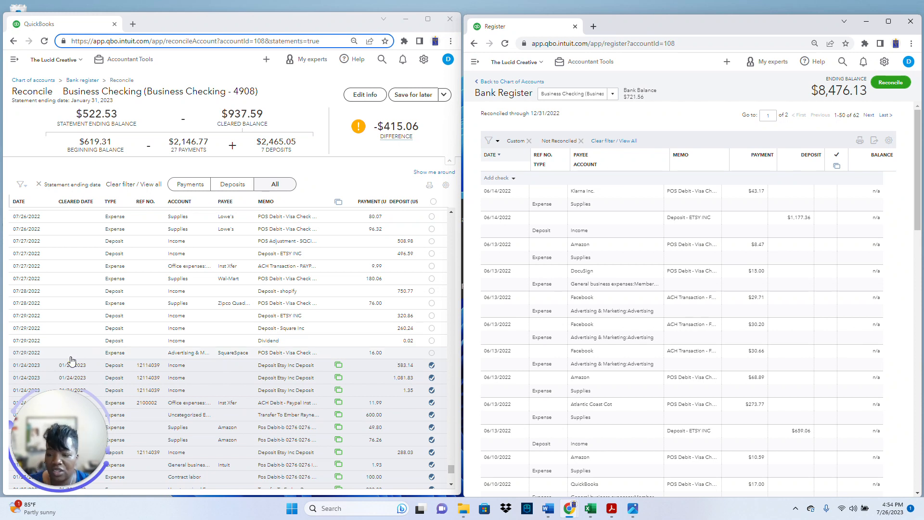
scroll(71, 308, up, 5)
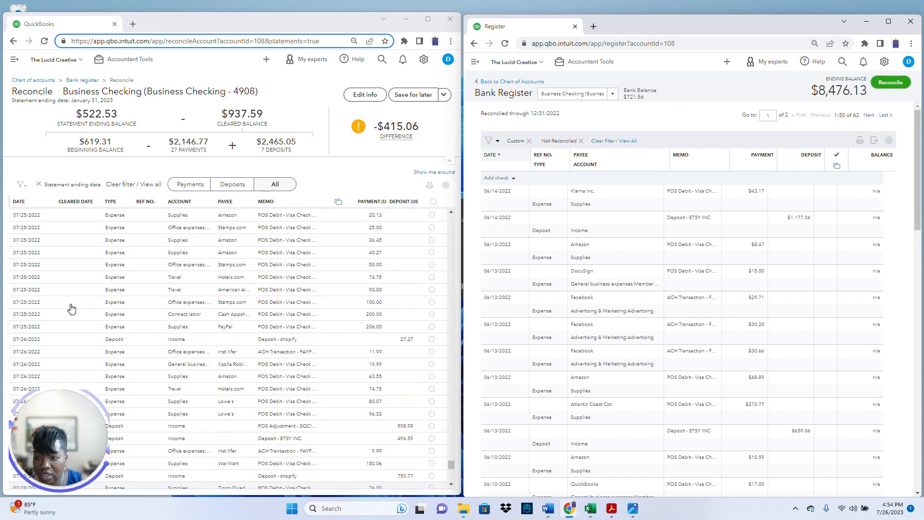
scroll(71, 308, down, 4)
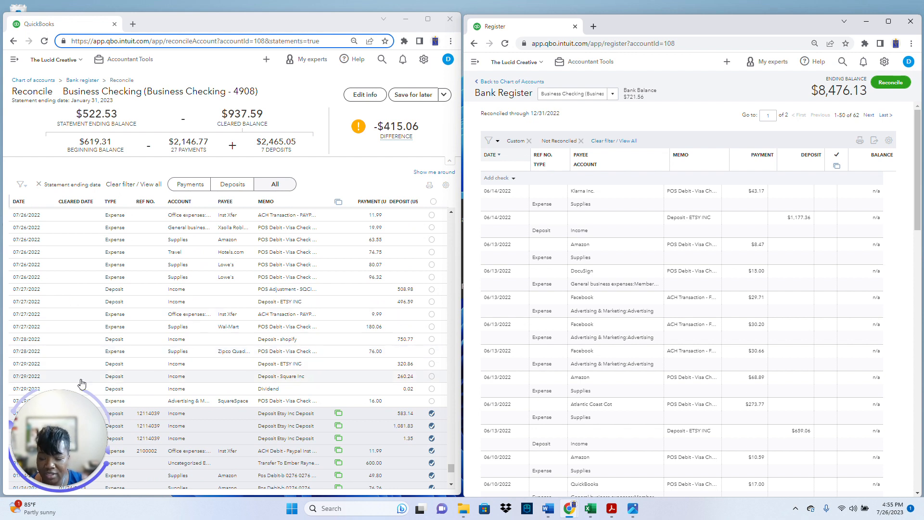
scroll(82, 384, up, 1)
scroll(81, 384, up, 1)
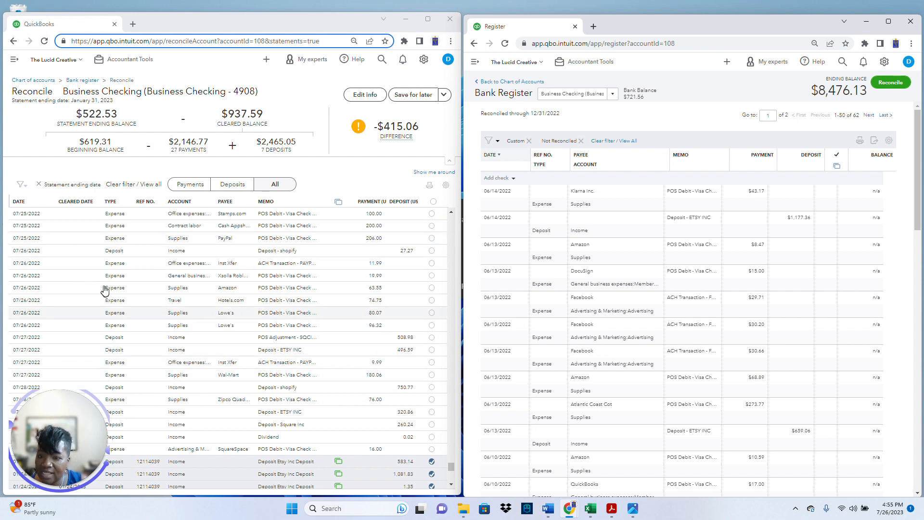
scroll(105, 291, up, 10)
scroll(62, 273, up, 5)
scroll(62, 272, up, 5)
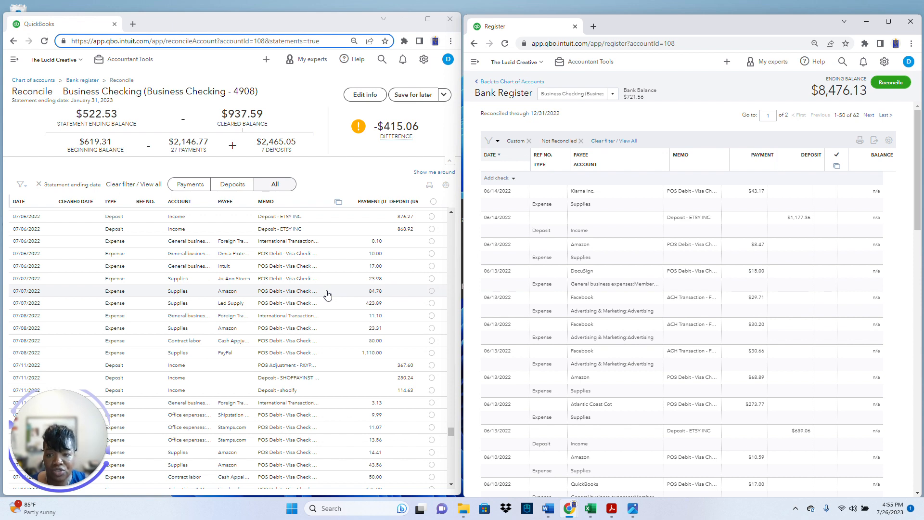
Step: Try to open the 07/06/2022 International Transaction expense of 0.10 from the reconcile list for full editing
click(327, 246)
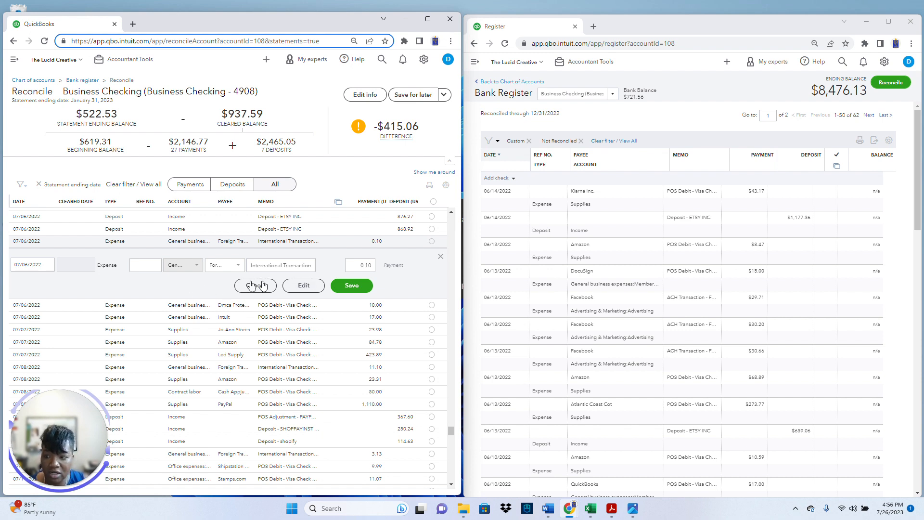
click(298, 287)
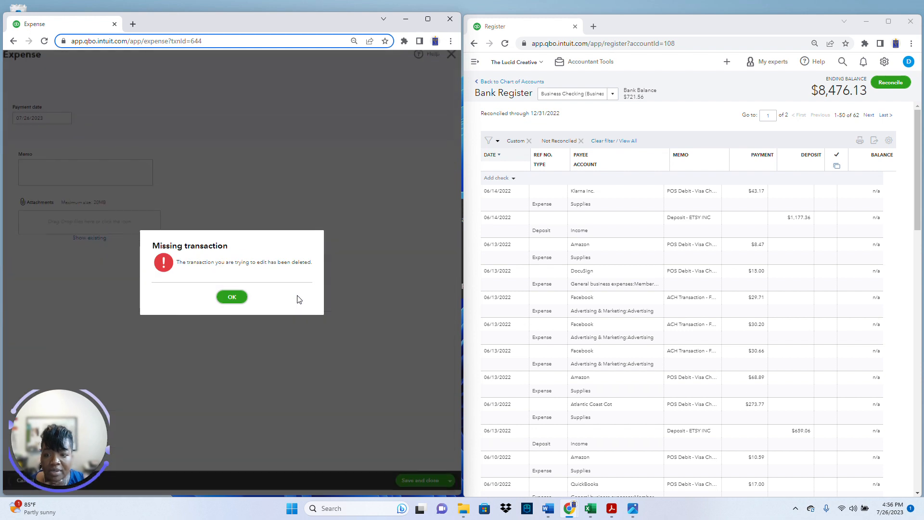
click(233, 297)
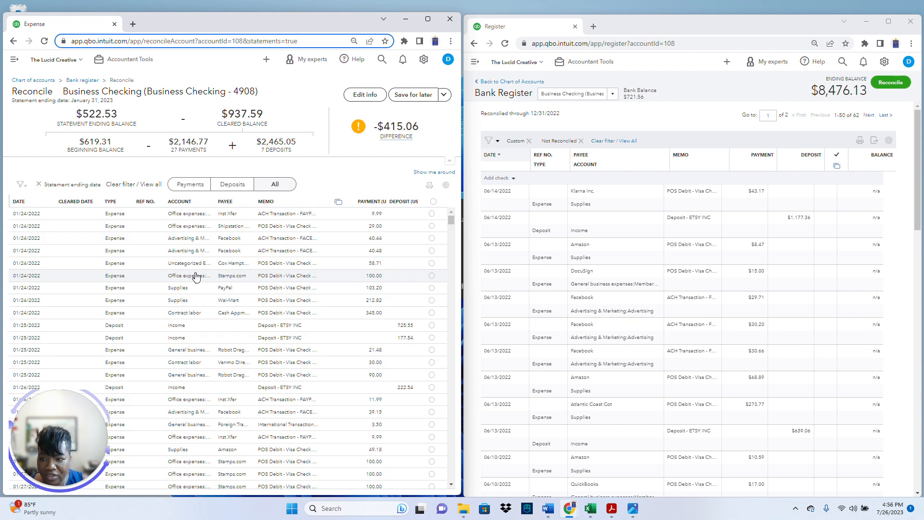
Step: Open the 01/27/2022 Southwest Airlines travel expense of 443.96 from the reconcile list and delete it
scroll(393, 254, down, 5)
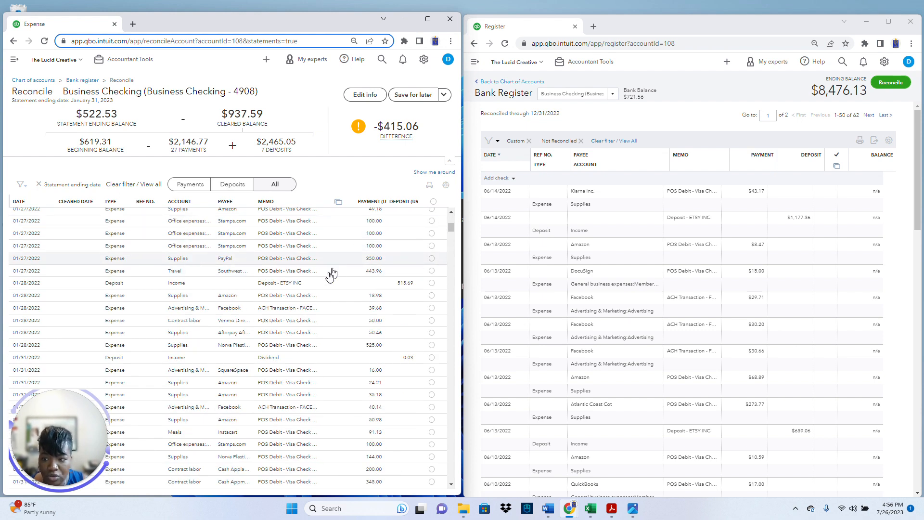
click(278, 272)
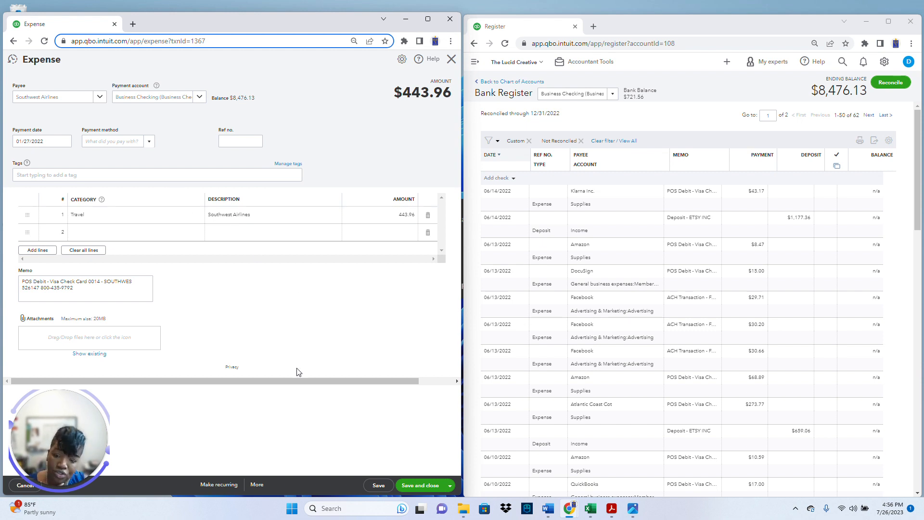
click(257, 485)
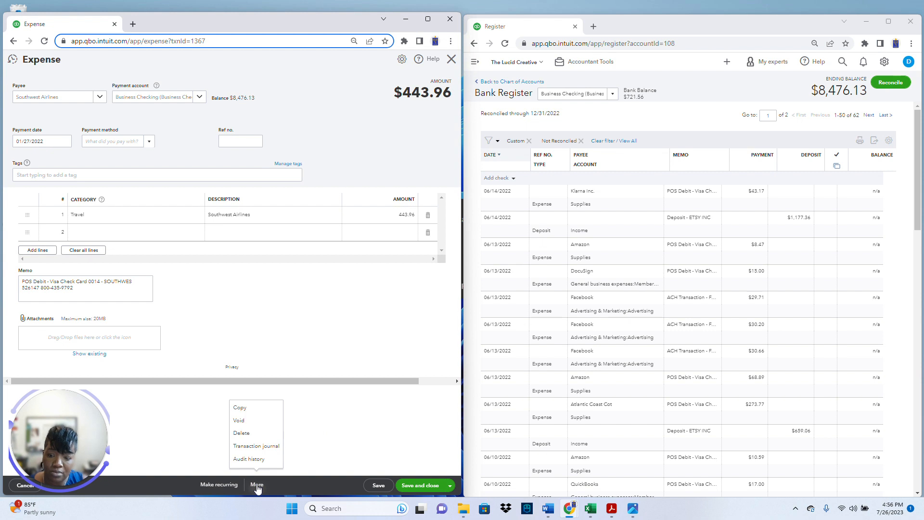
click(250, 433)
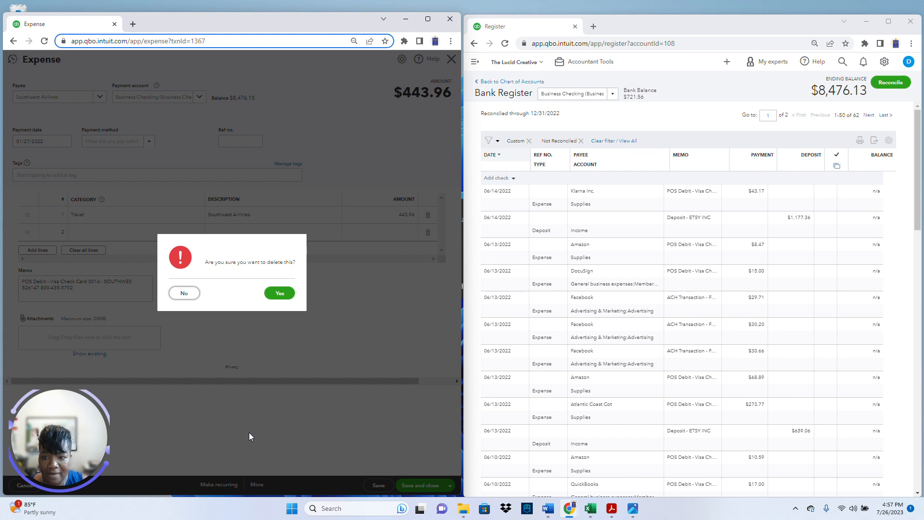
click(285, 295)
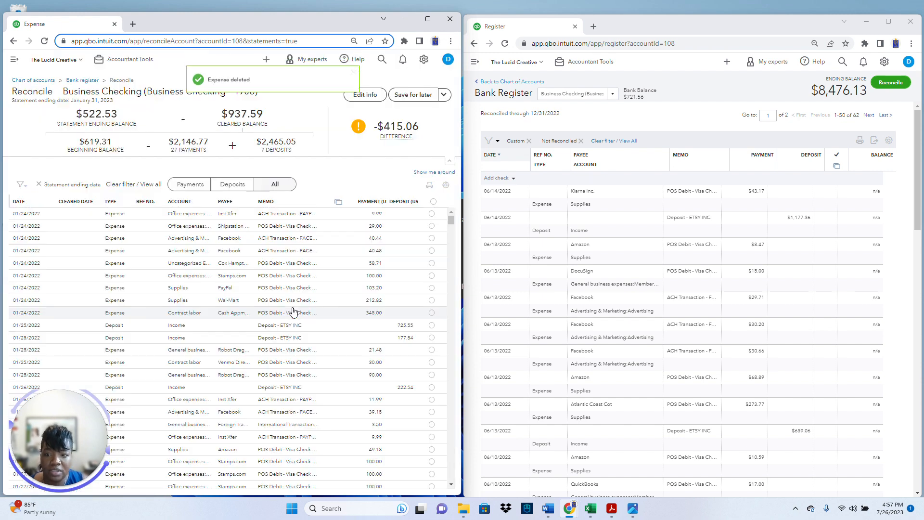
scroll(295, 315, down, 2)
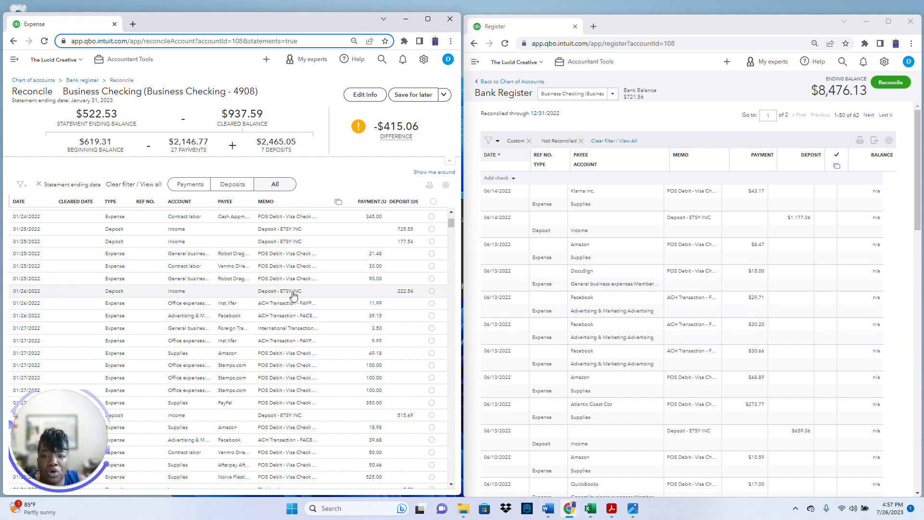
click(282, 260)
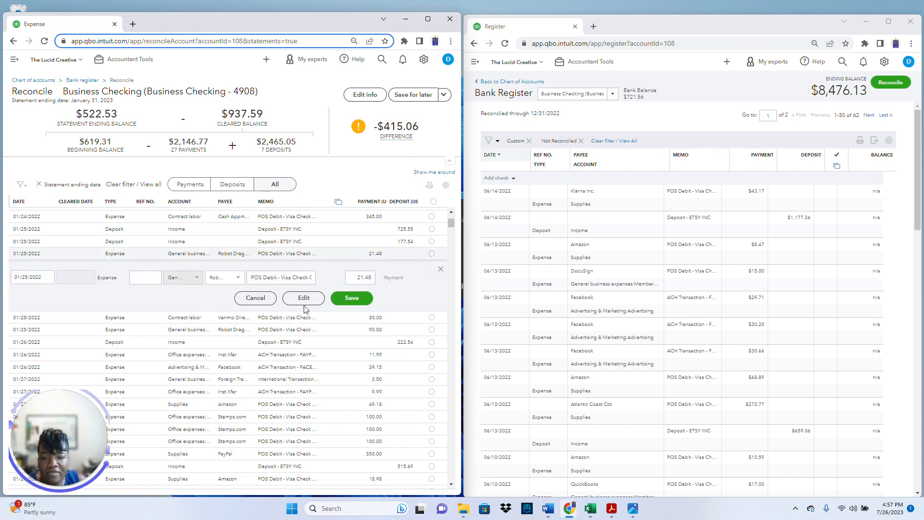
click(441, 269)
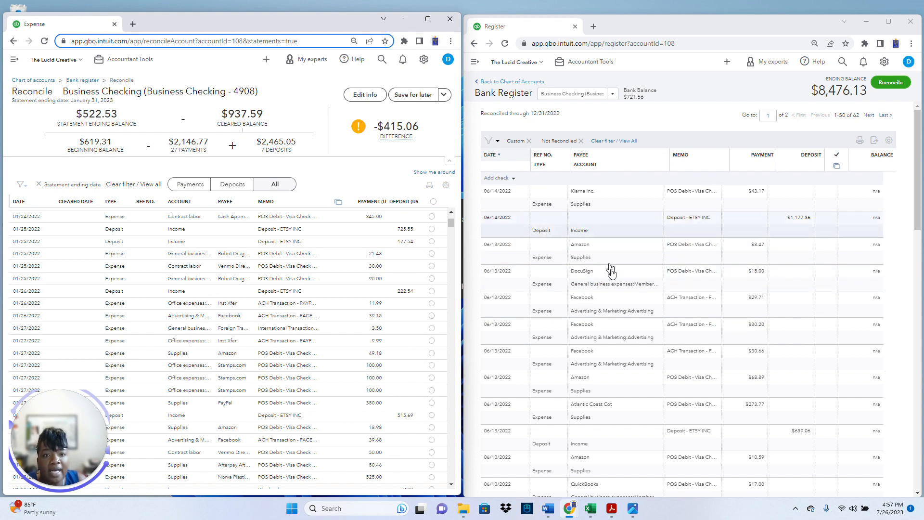
Step: Reapply the bank register filter with reconcile status Not Reconciled for the dates 06/01/2022 to 06/30/2022
click(488, 141)
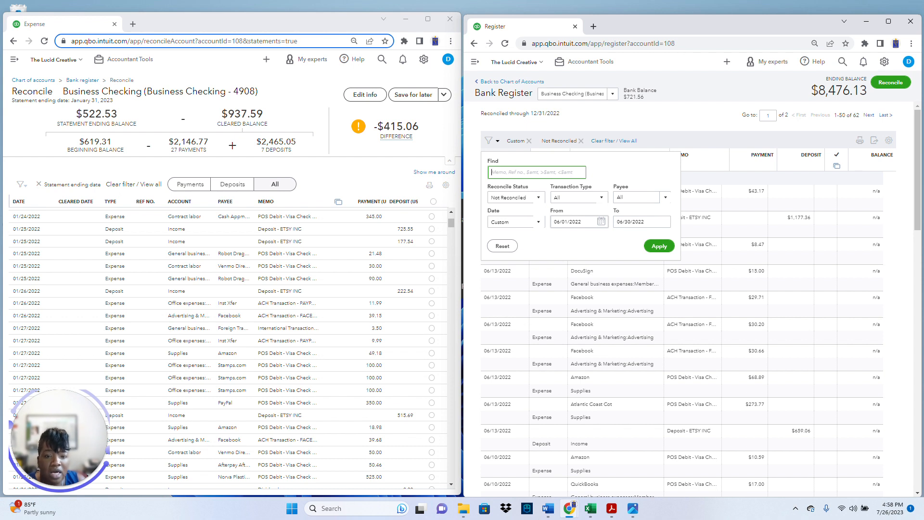
click(537, 201)
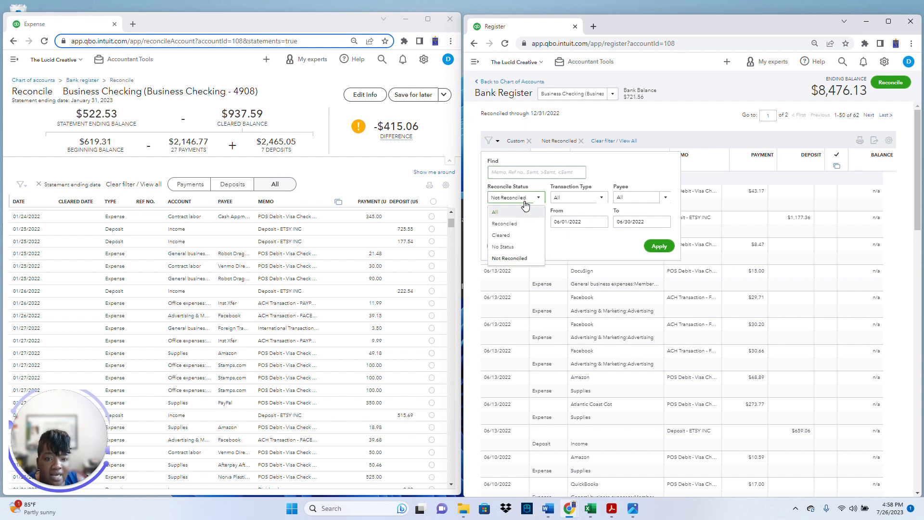
click(511, 258)
click(659, 248)
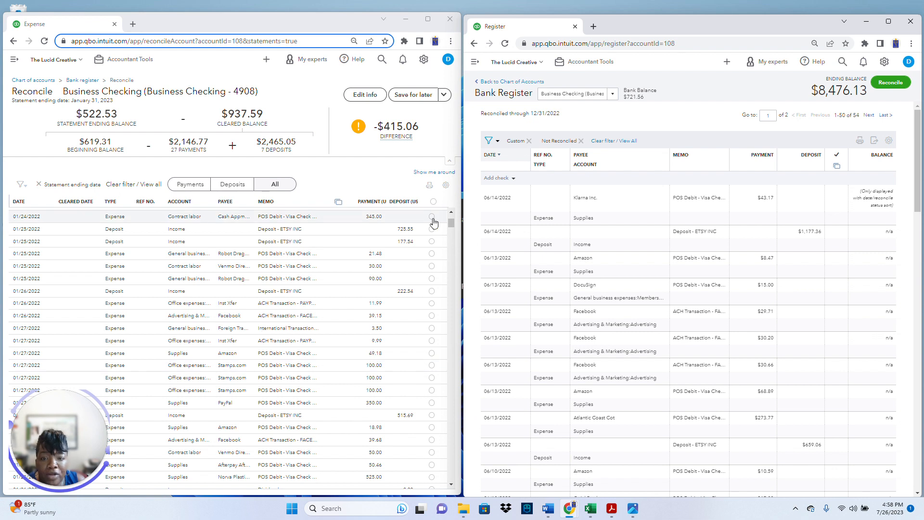
Step: Examine the uncleared May and June 2022 transactions near the end of the reconcile list, before the cleared January 2023 entries
drag(449, 223, 449, 310)
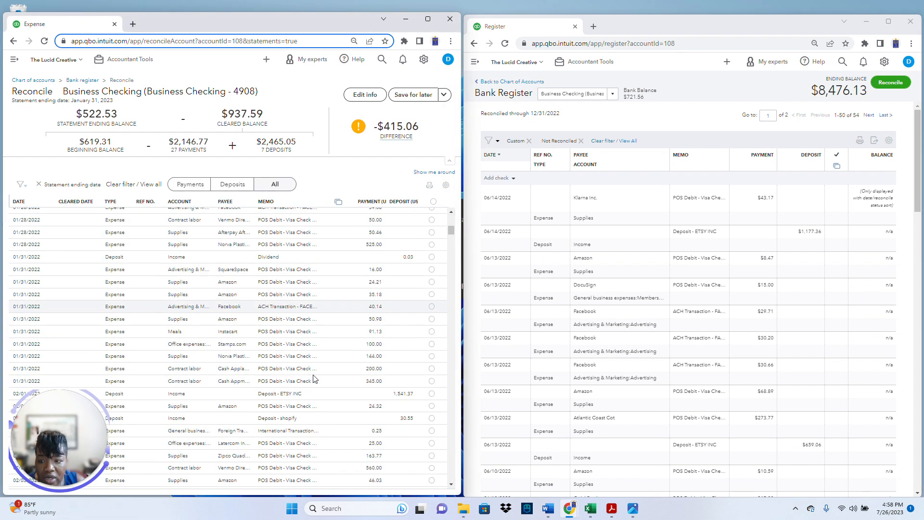
drag(451, 240, 444, 397)
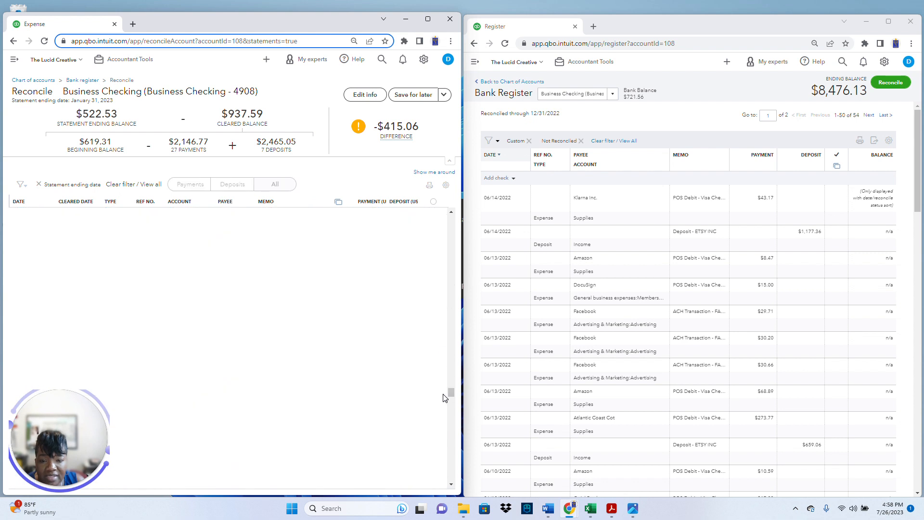
scroll(387, 394, down, 8)
scroll(373, 380, down, 10)
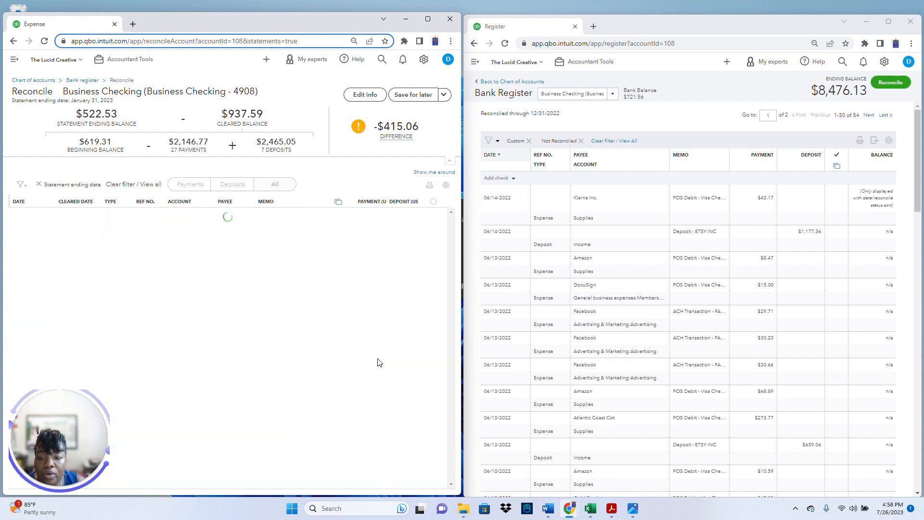
scroll(378, 363, down, 3)
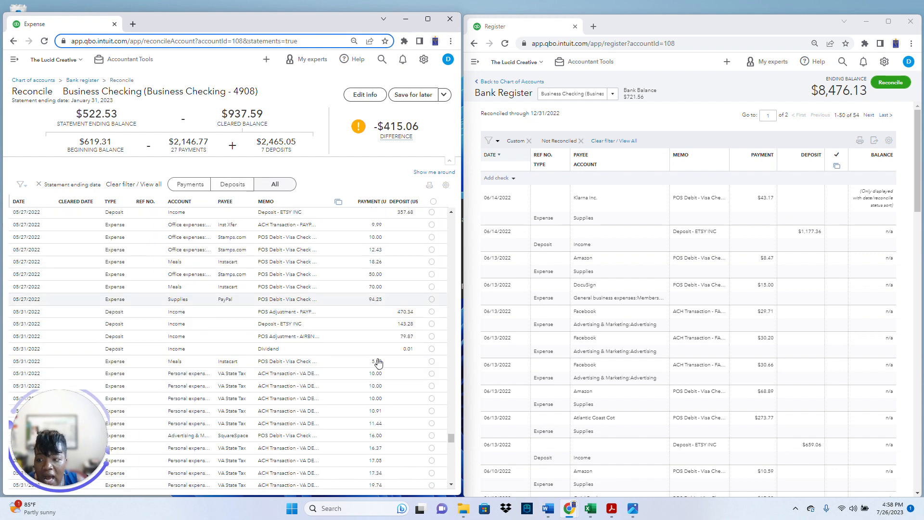
scroll(378, 363, down, 8)
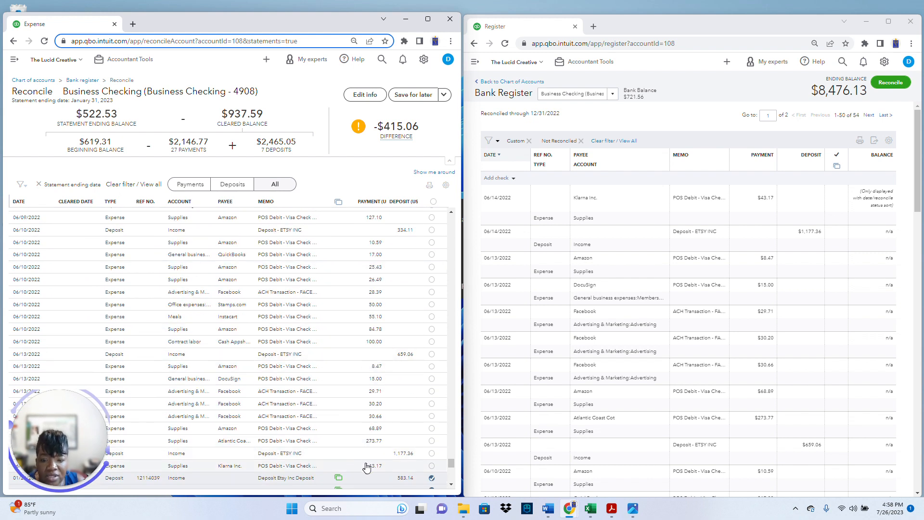
Step: Delete the 06/14/2022 Klarna Inc. supplies expense of 43.17 and the 06/14/2022 ETSY INC deposit of 1,177.36 from the bank register
scroll(351, 453, down, 1)
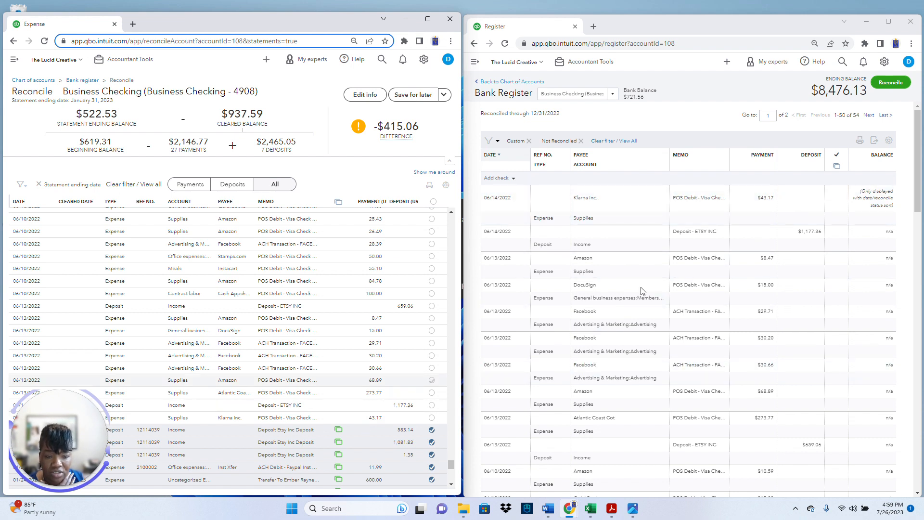
click(759, 197)
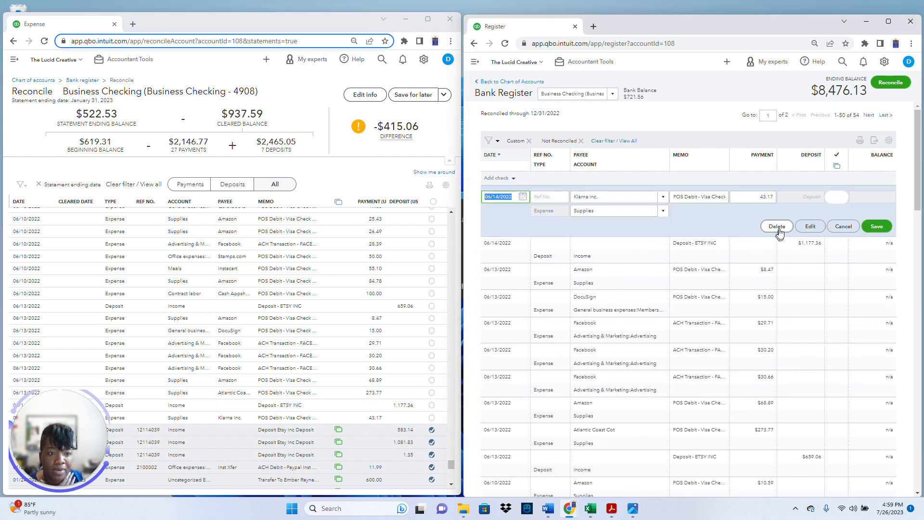
click(777, 227)
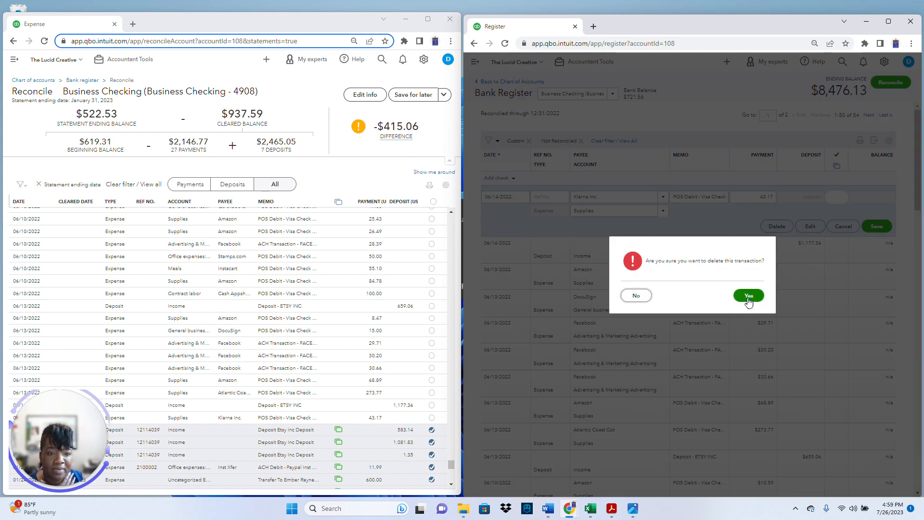
click(750, 297)
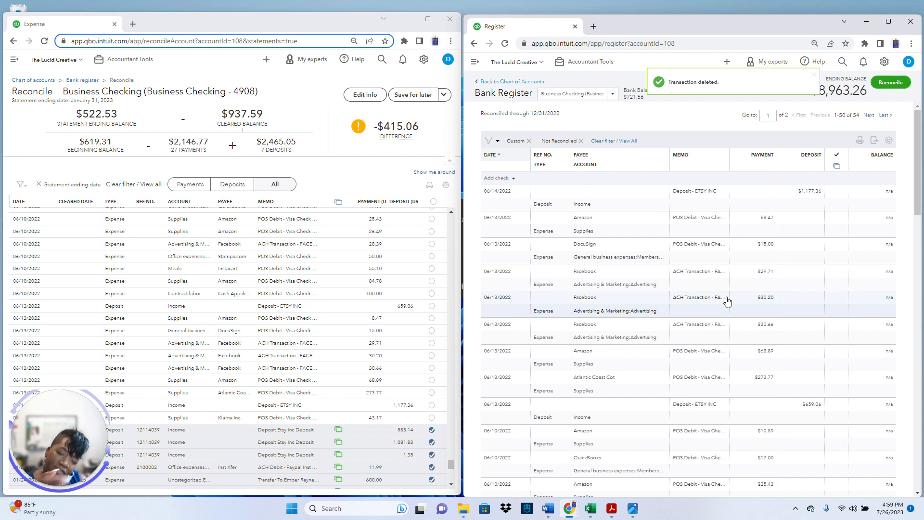
click(751, 210)
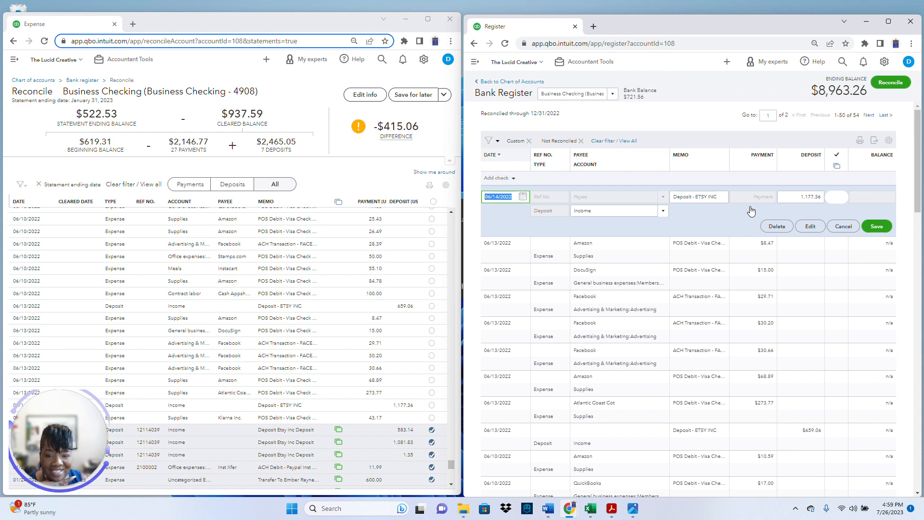
click(777, 226)
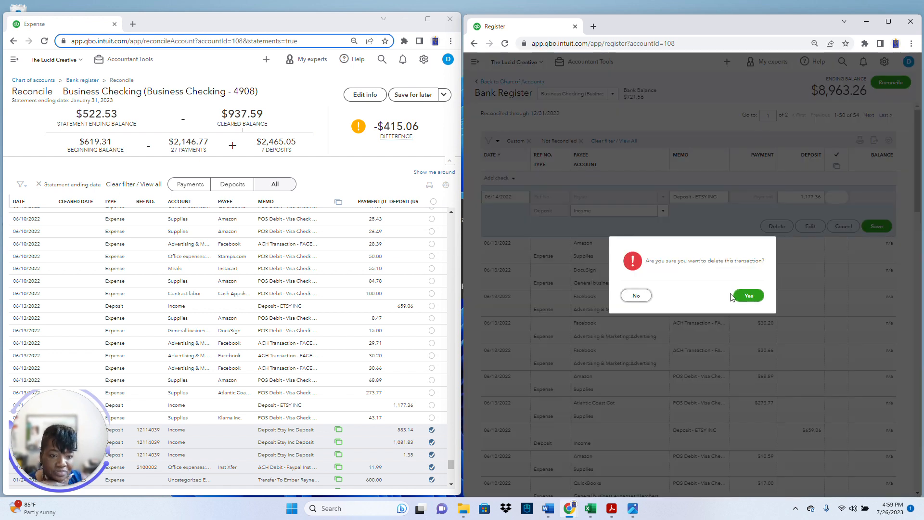
click(748, 295)
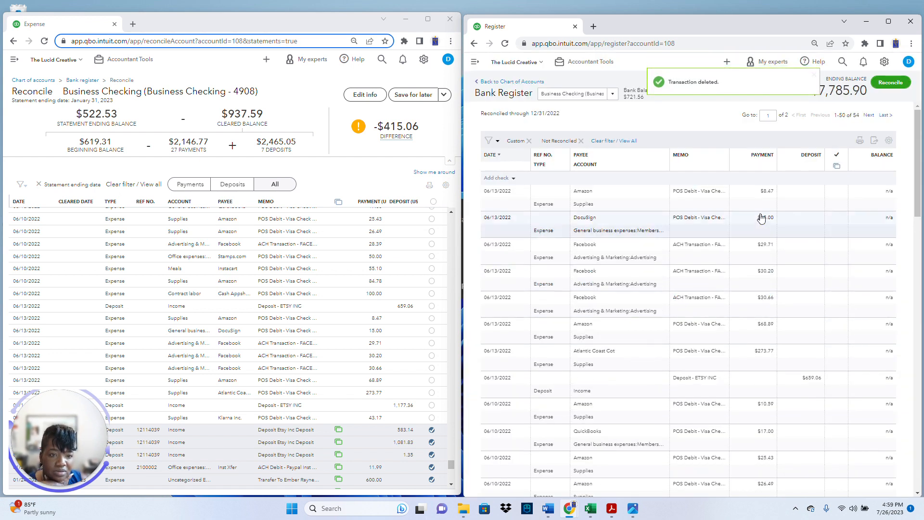
Step: Delete the 06/13/2022 Amazon expense of 8.47 and the 06/13/2022 DocuSign expense of 15.00 from the bank register
click(755, 195)
click(777, 226)
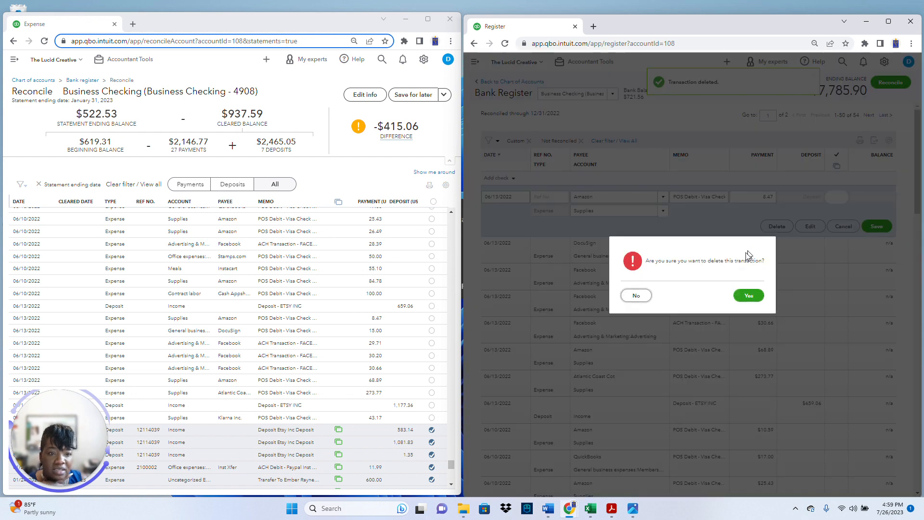
click(748, 296)
click(767, 202)
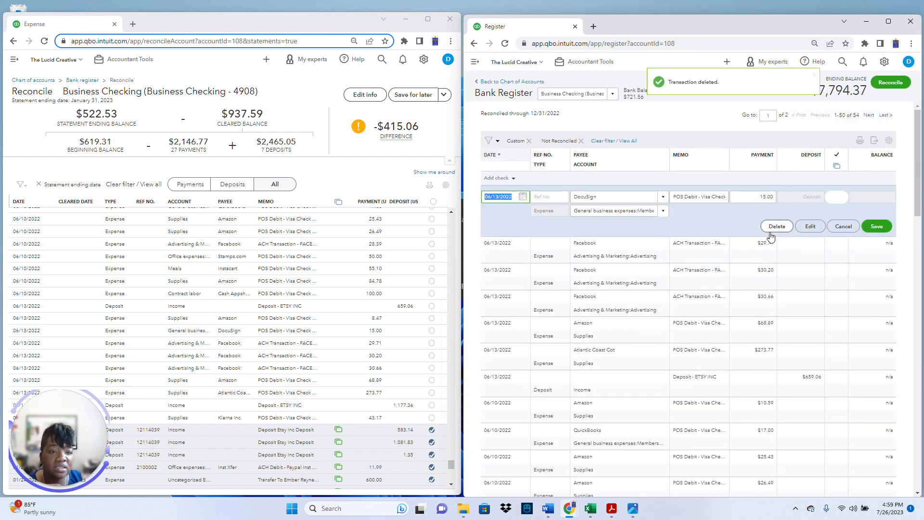
click(771, 226)
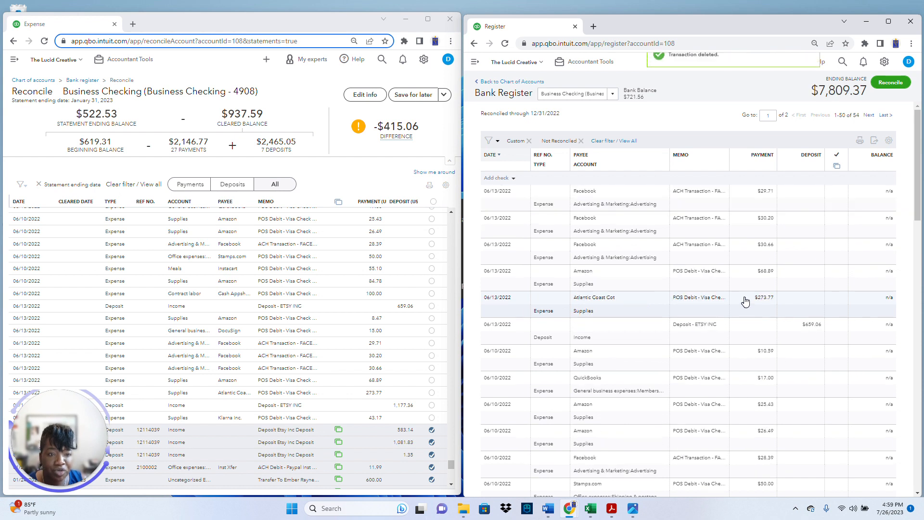
Step: Delete the three 06/13/2022 Facebook advertising expenses of 29.71, 30.20 and 30.66 from the bank register
click(758, 203)
click(770, 226)
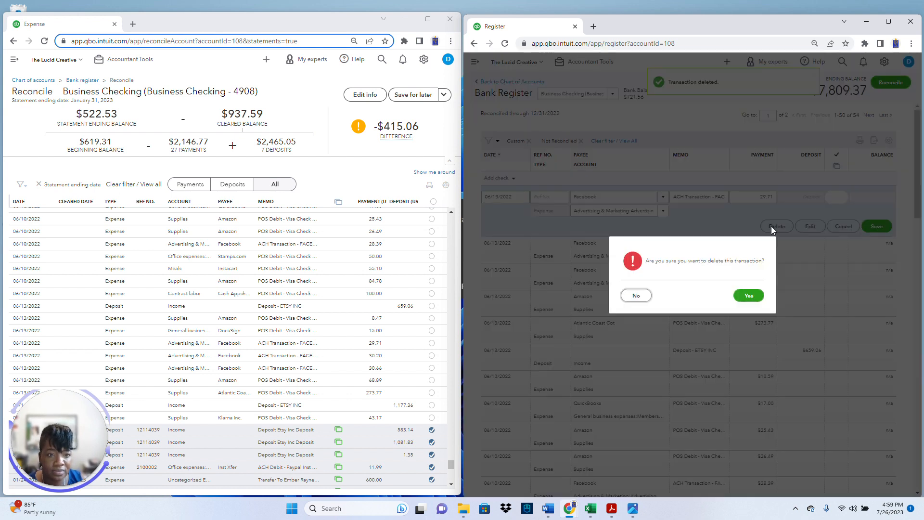
click(748, 296)
click(763, 202)
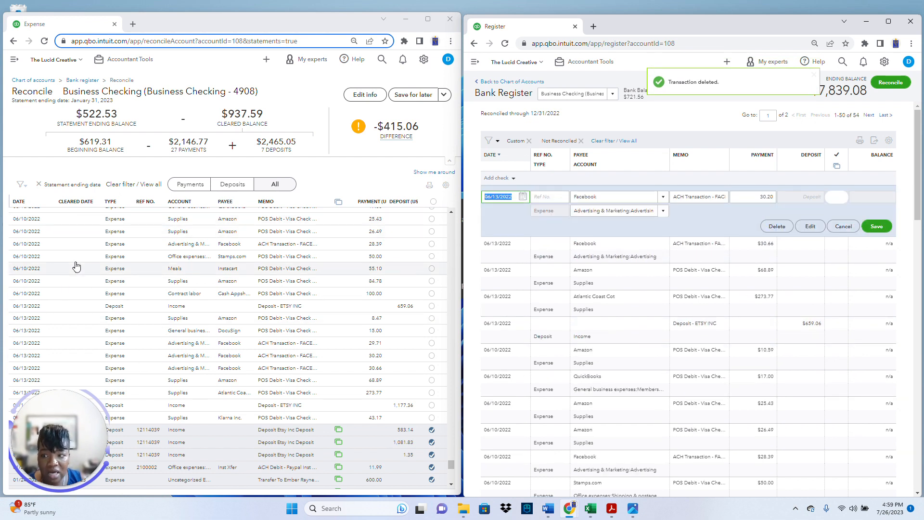
click(772, 225)
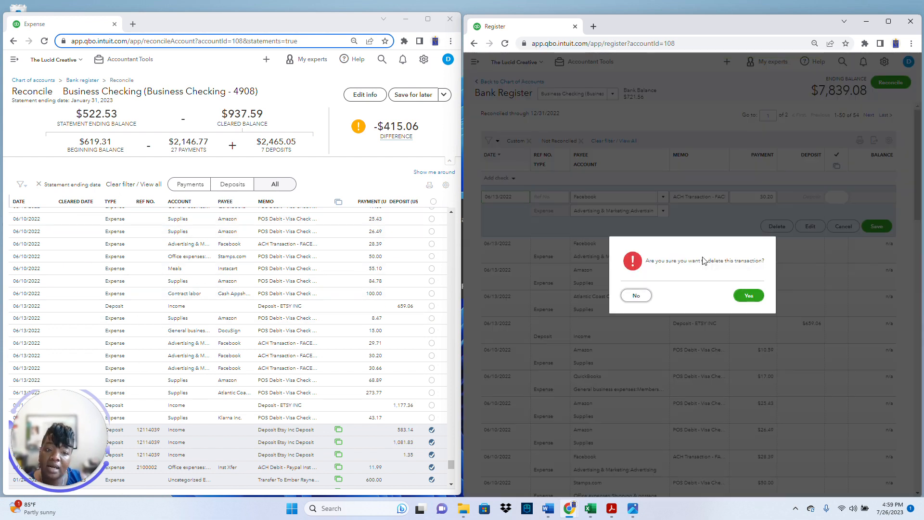
click(738, 296)
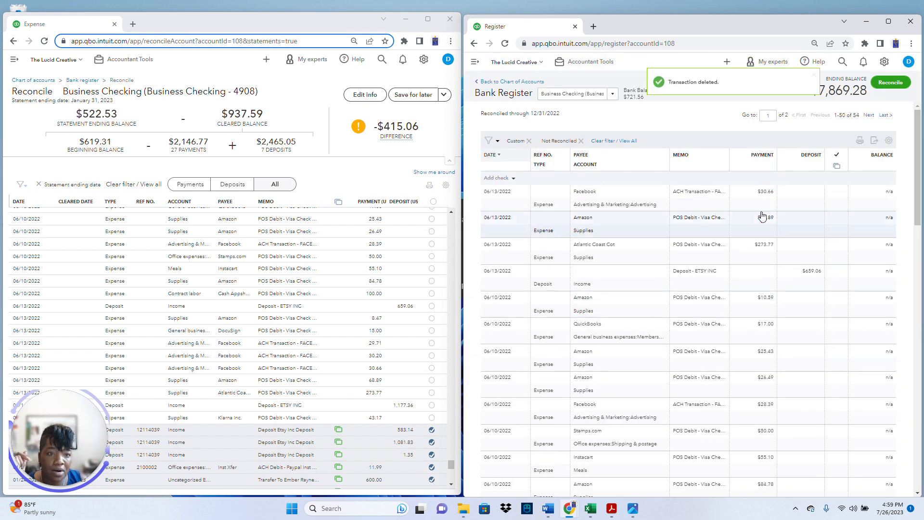
click(763, 209)
click(773, 226)
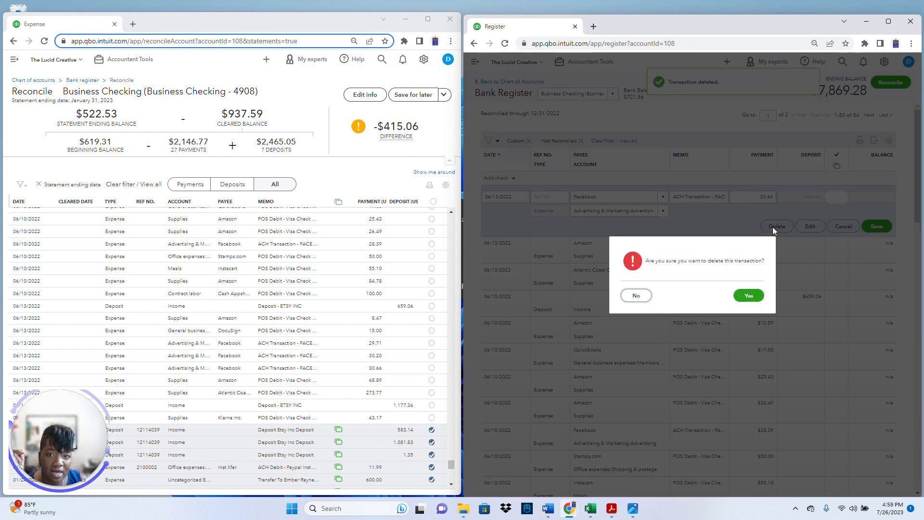
click(748, 296)
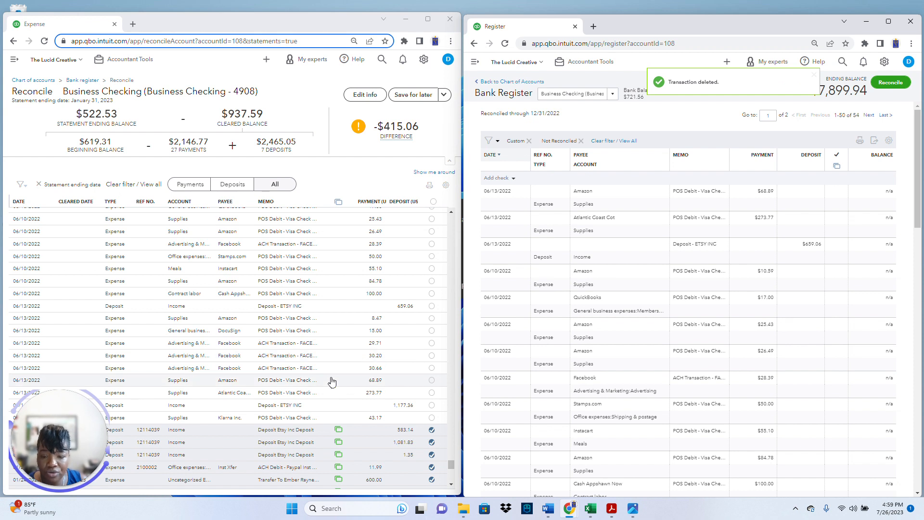
Step: Examine the uncleared June 2022 transactions in the reconcile list alongside the cleared January 2023 entries and the reconciliation difference
scroll(332, 382, down, 2)
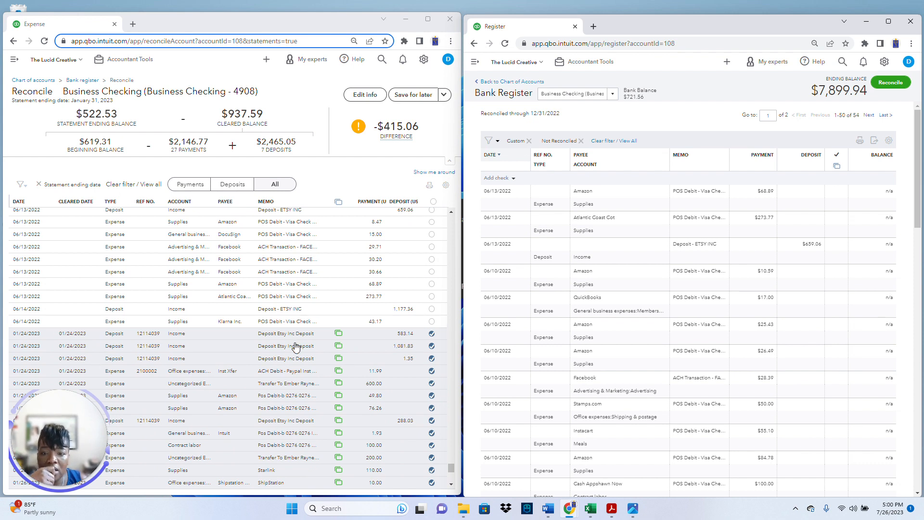
scroll(296, 347, up, 3)
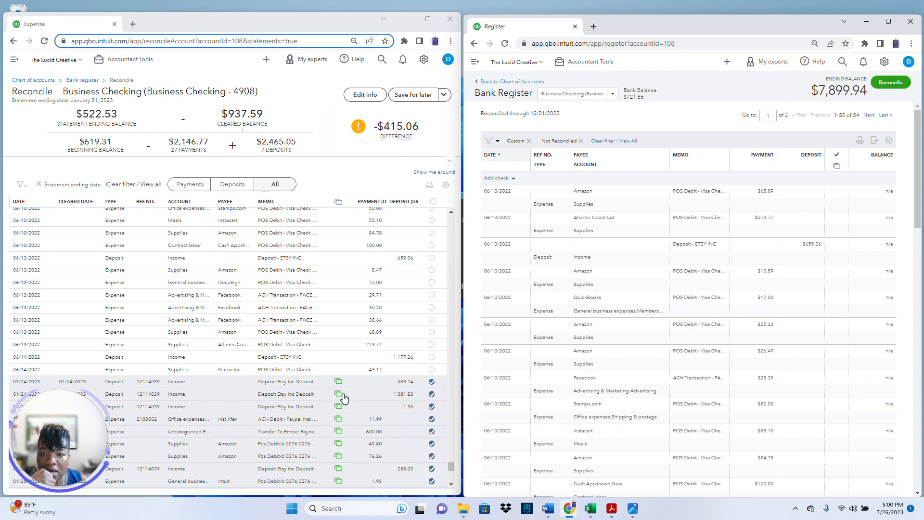
scroll(344, 401, up, 5)
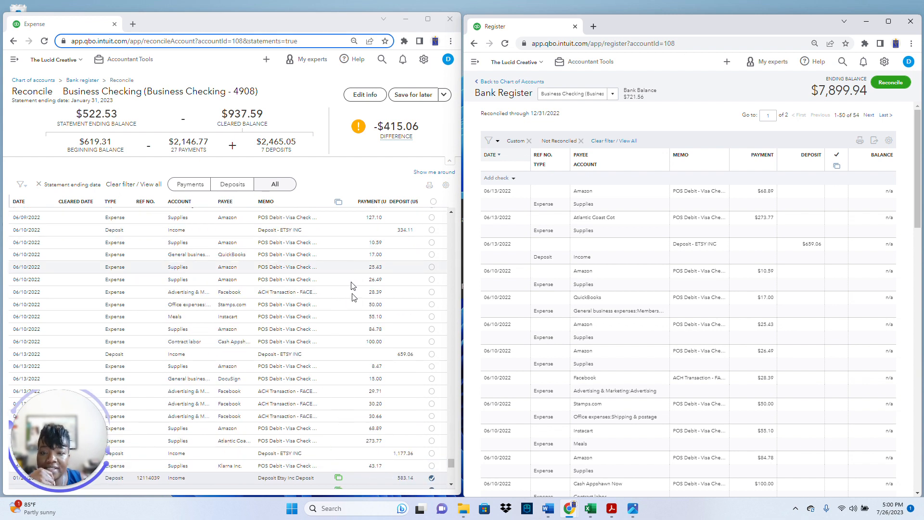
scroll(350, 270, up, 8)
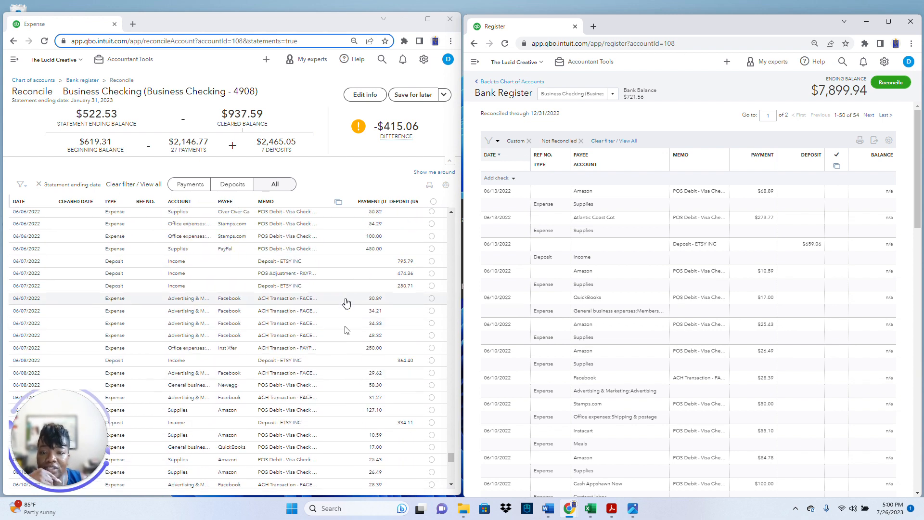
scroll(356, 312, down, 8)
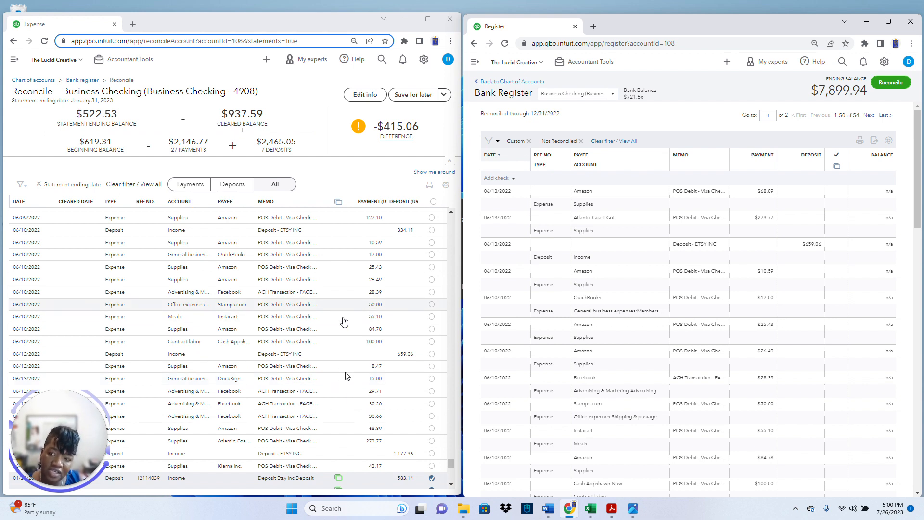
scroll(357, 361, down, 2)
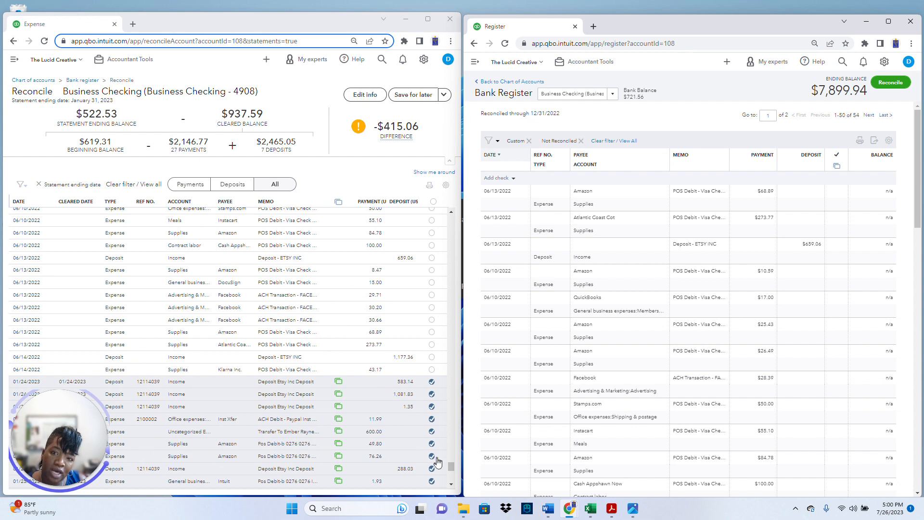
mouse_move(396, 136)
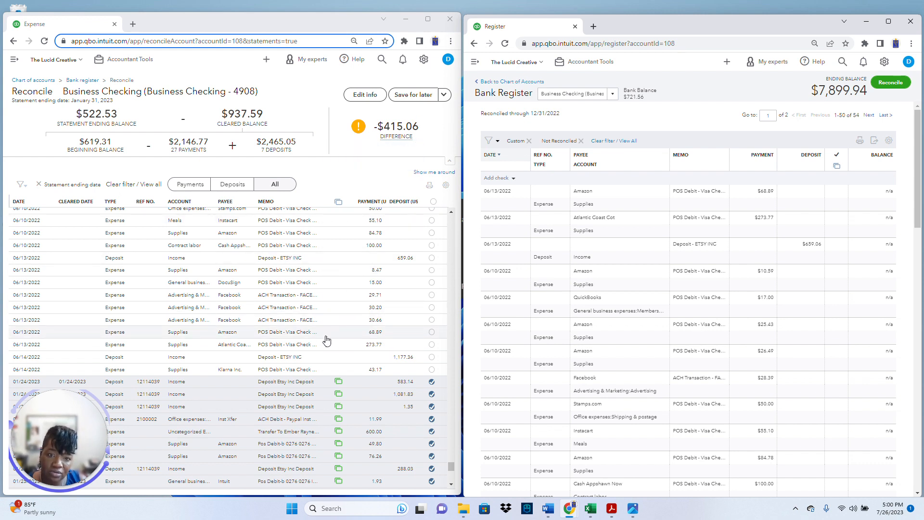
Step: Delete the 06/13/2022 Amazon expense of 68.89 and the 06/13/2022 Atlantic Coast Cot expense of 273.77 from the bank register
click(707, 210)
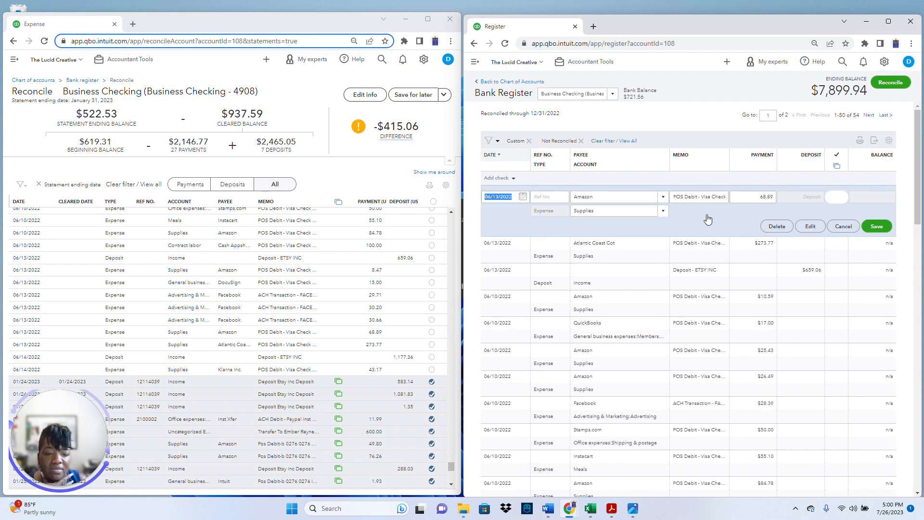
click(774, 227)
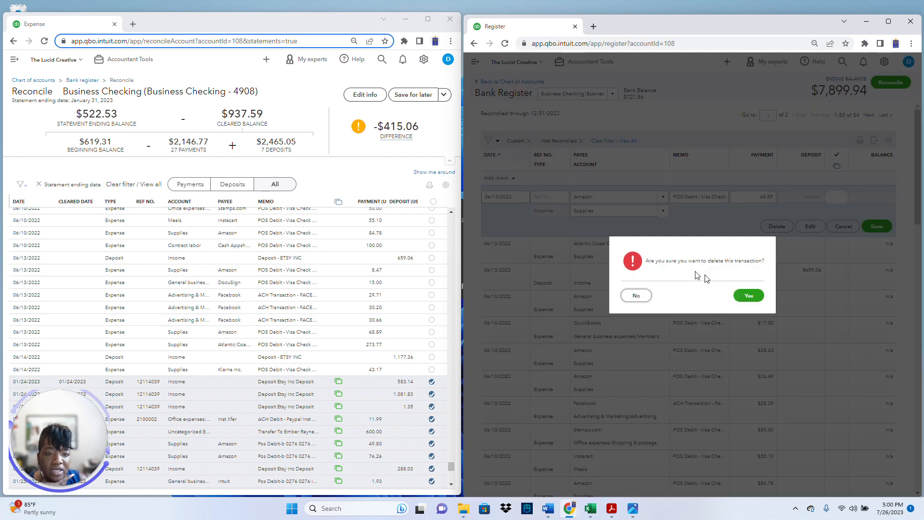
click(748, 296)
click(755, 211)
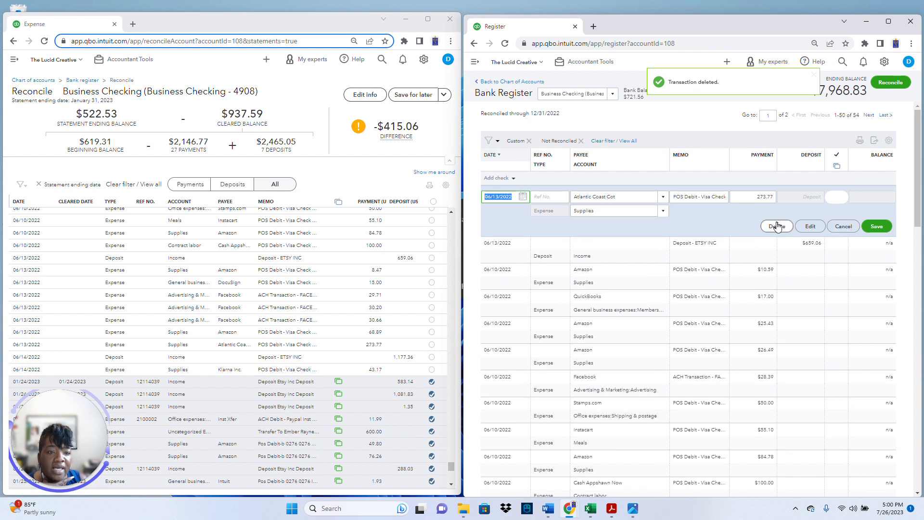
click(777, 226)
click(748, 296)
Step: Delete the 06/13/2022 ETSY INC deposit of 659.06 and the 06/10/2022 Amazon expense of 10.59 from the bank register
click(766, 207)
click(776, 226)
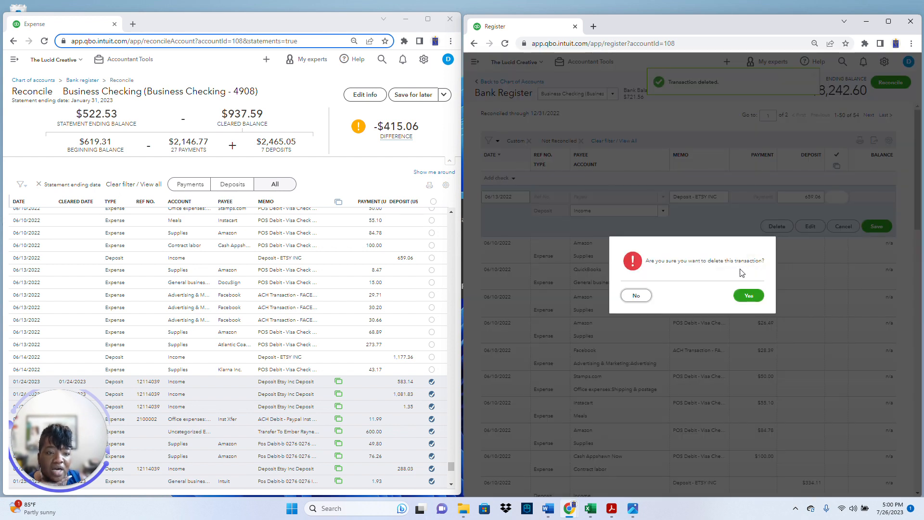
click(748, 297)
click(764, 207)
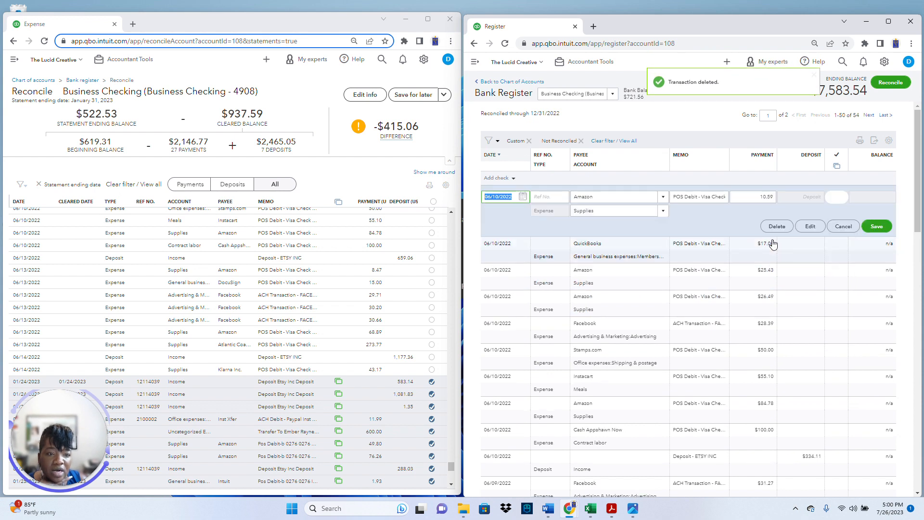
click(775, 227)
click(747, 296)
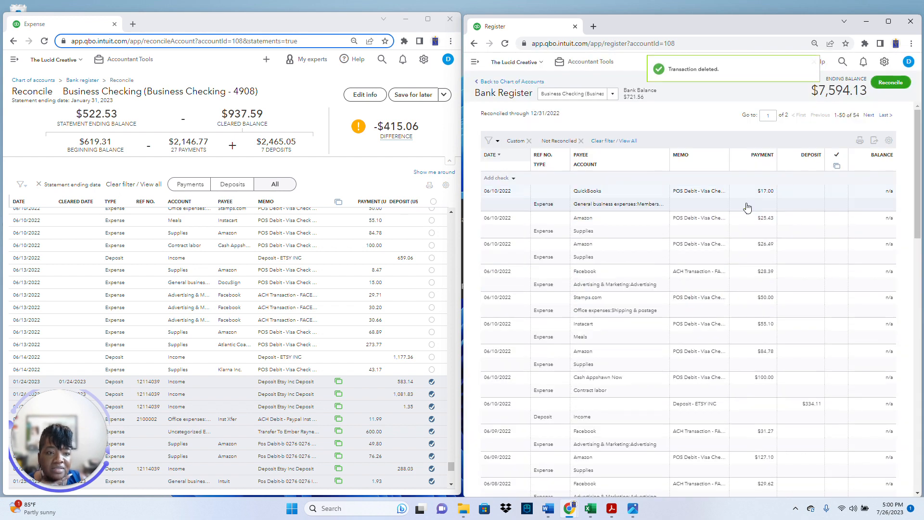
Step: Delete the 06/10/2022 QuickBooks expense of 17.00 and the 06/10/2022 Amazon expense of 25.43 from the bank register
click(748, 207)
click(776, 231)
click(748, 295)
click(752, 208)
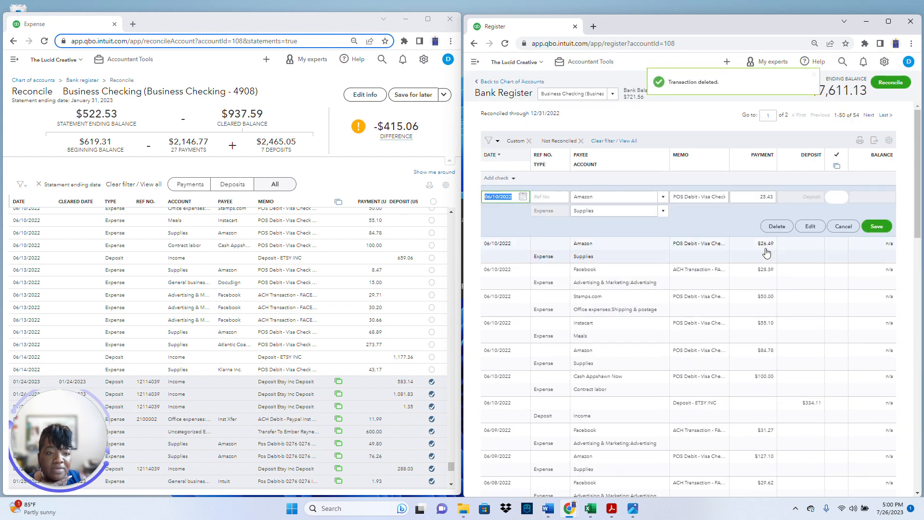
click(777, 227)
click(747, 295)
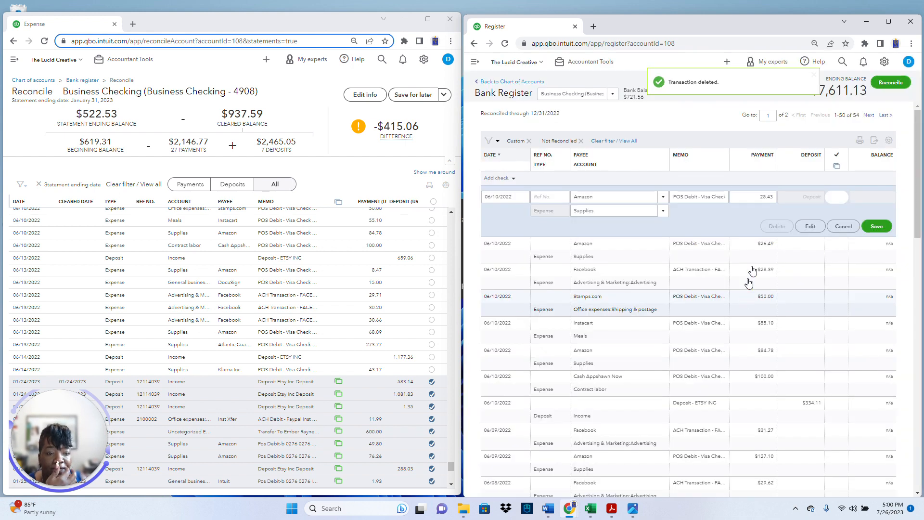
Step: Delete the 06/10/2022 Amazon expense of 26.49 and the 06/10/2022 Facebook advertising expense of 28.39 from the bank register
click(767, 211)
click(776, 226)
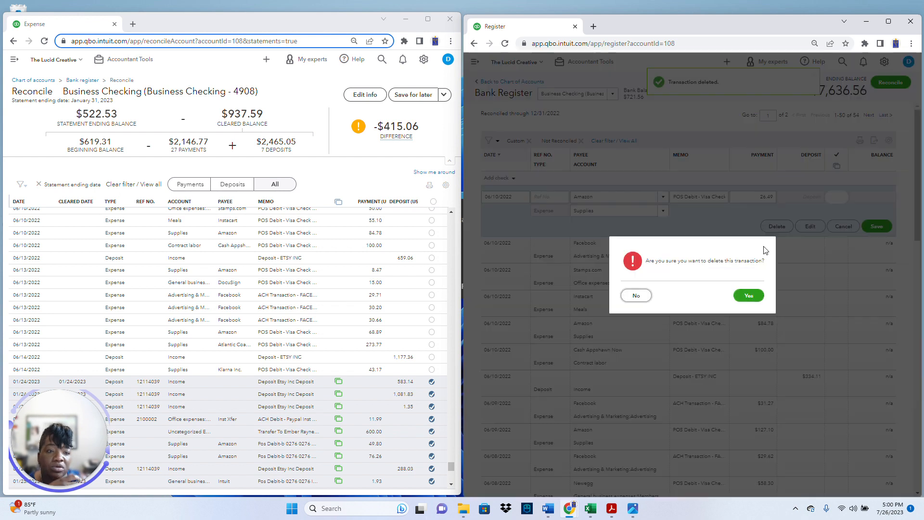
click(748, 295)
click(765, 210)
click(772, 228)
click(746, 295)
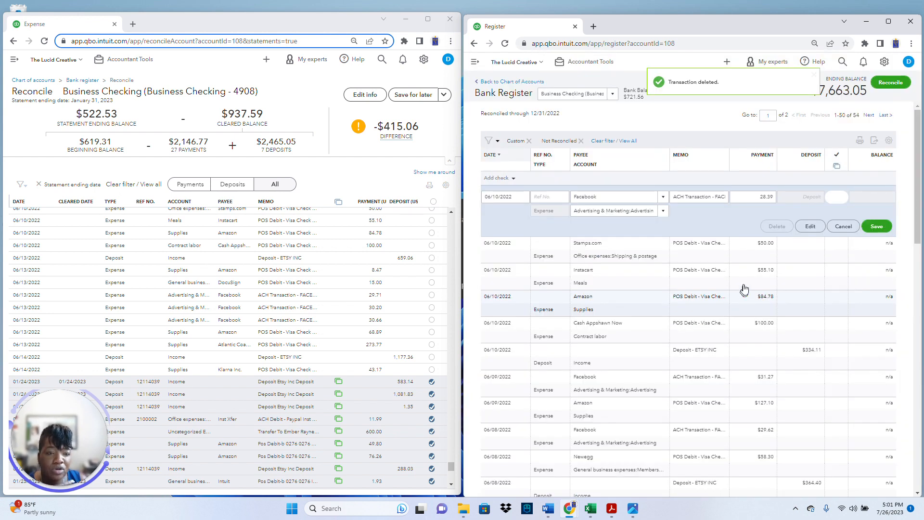
Step: Delete the 06/10/2022 Stamps.com shipping and postage expense of 50.00 from the bank register
click(768, 207)
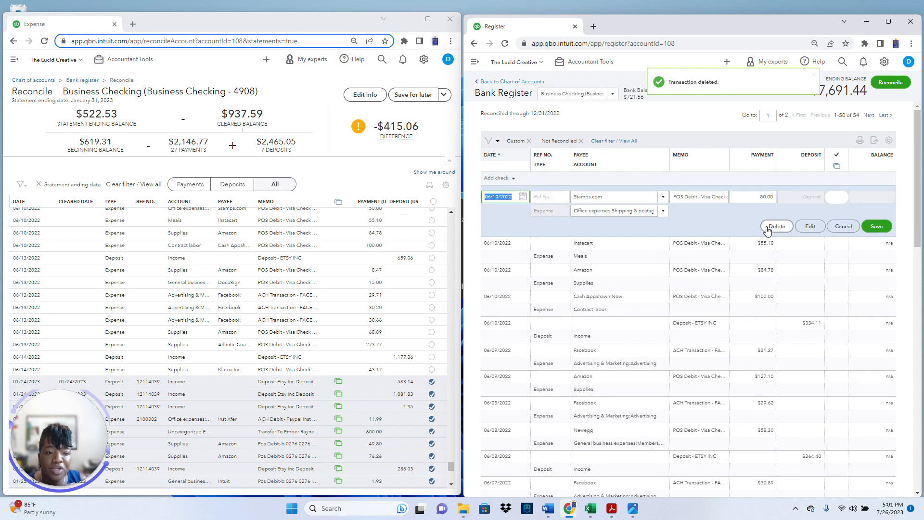
click(766, 227)
click(751, 295)
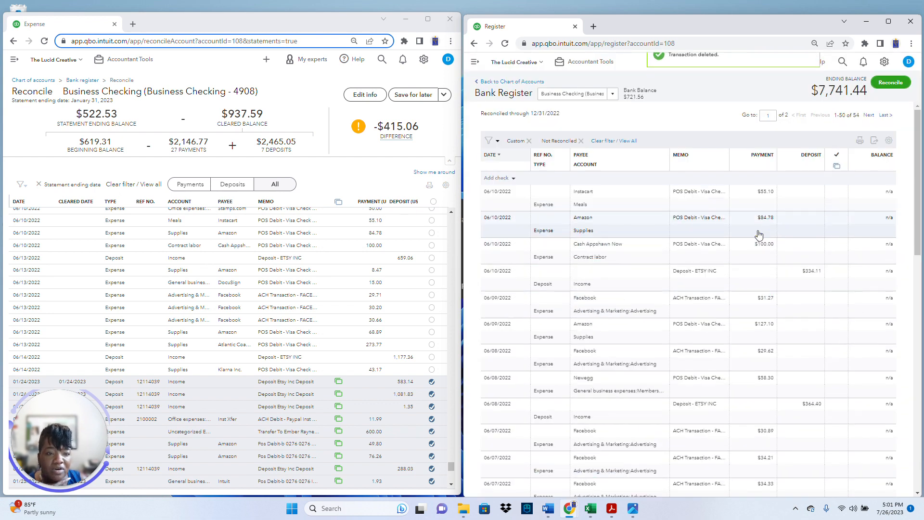
Step: Delete the 06/10/2022 Instacart meals expense of 55.10 and the 06/10/2022 Amazon expense of 84.78 from the bank register
click(762, 206)
click(768, 227)
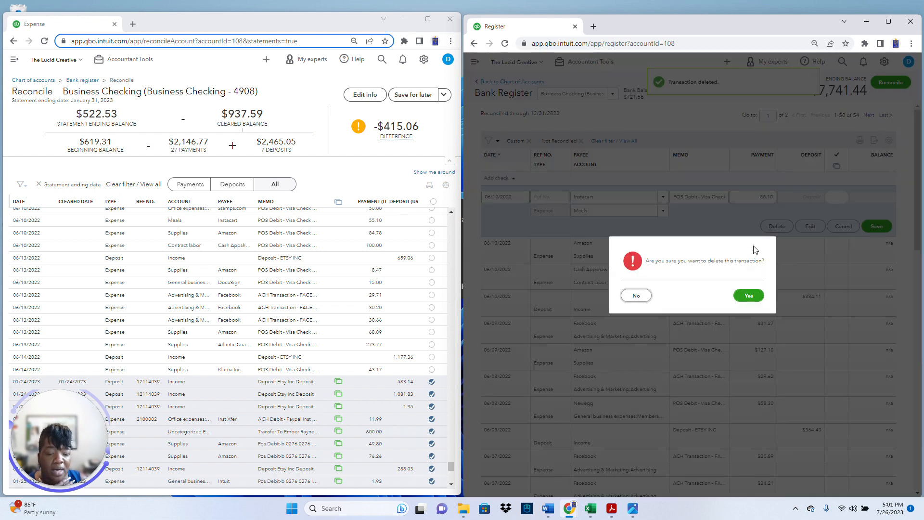
click(747, 296)
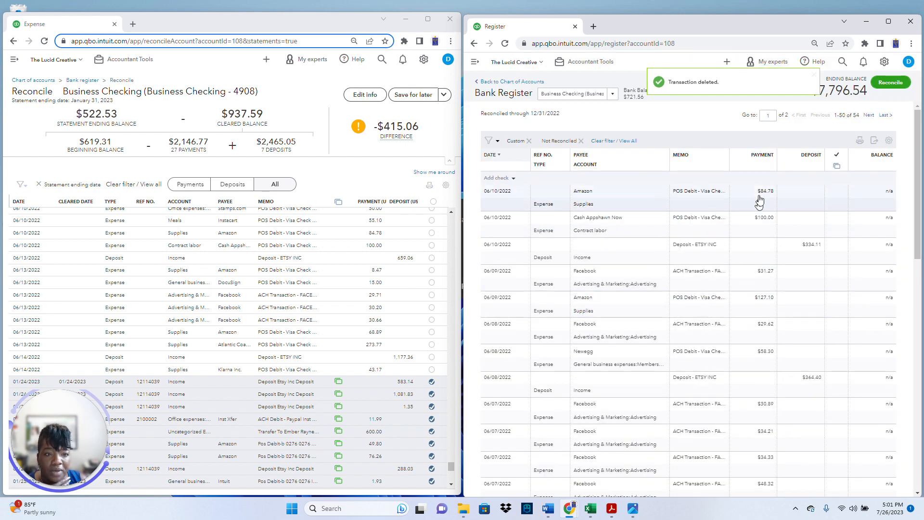
click(764, 184)
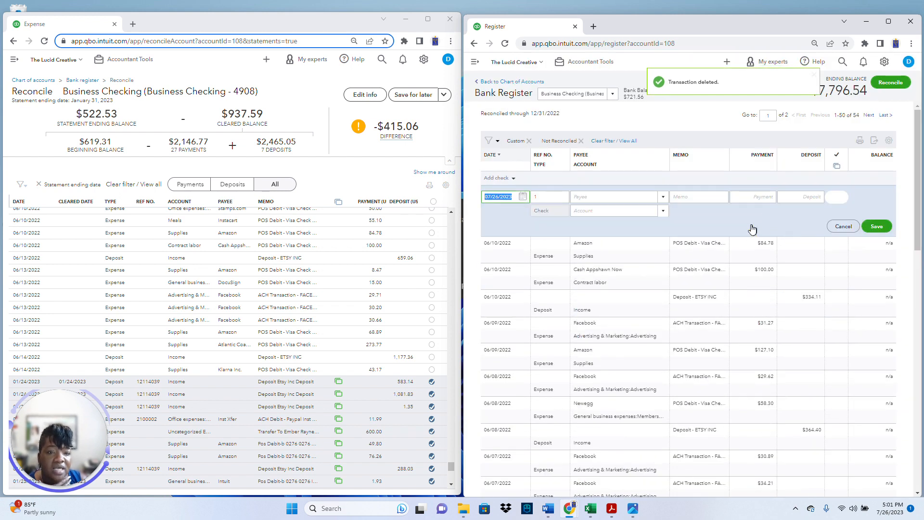
click(752, 279)
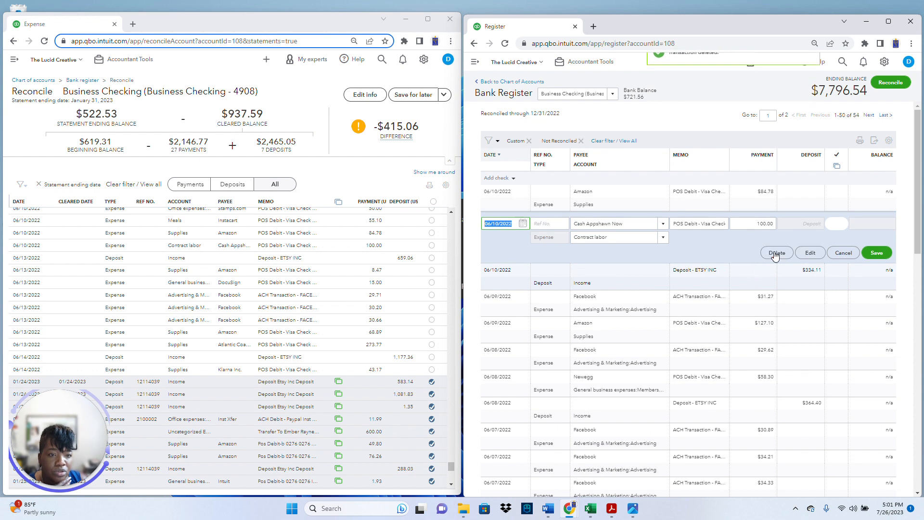
click(762, 208)
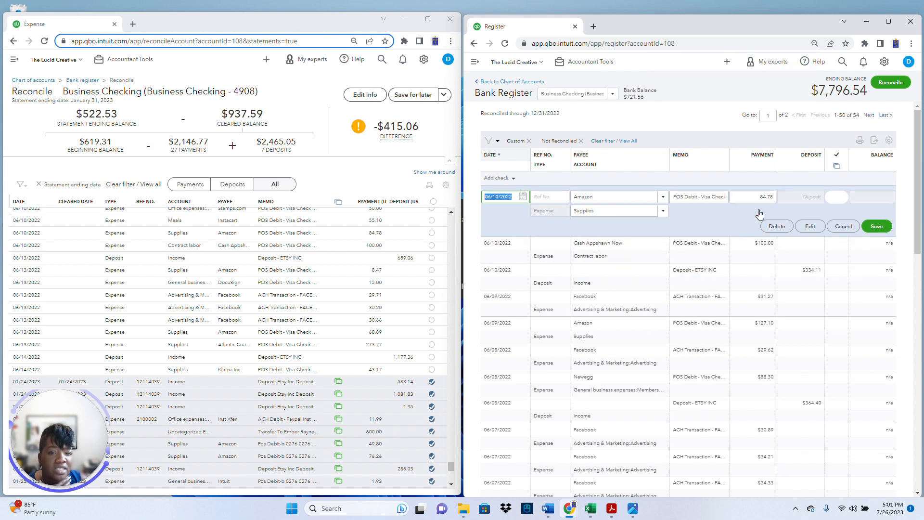
click(783, 226)
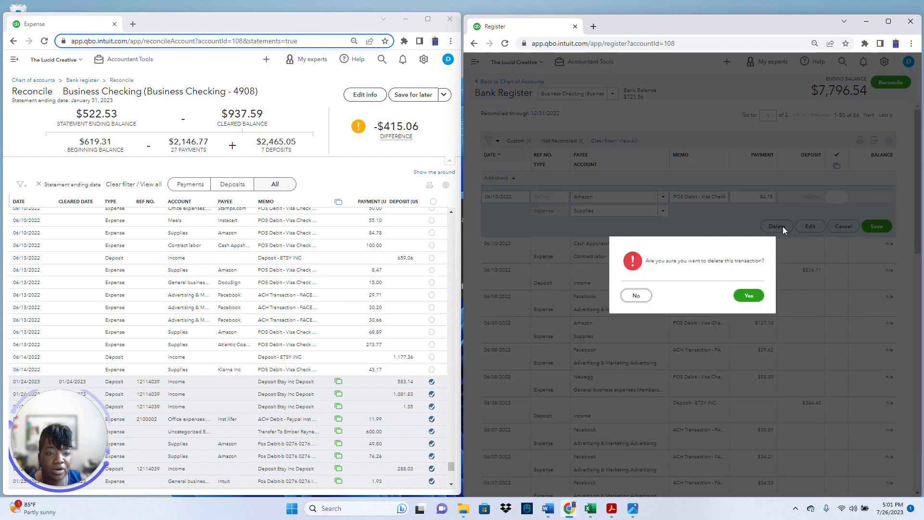
click(747, 296)
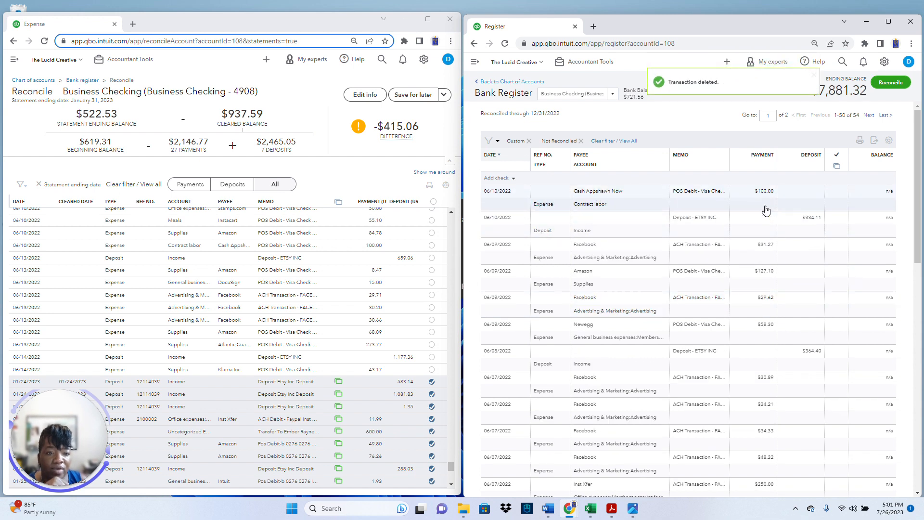
Step: Delete the 06/10/2022 contract labor expense of 100.00 and the 06/10/2022 ETSY INC deposit of 334.11 from the bank register
click(763, 206)
click(778, 227)
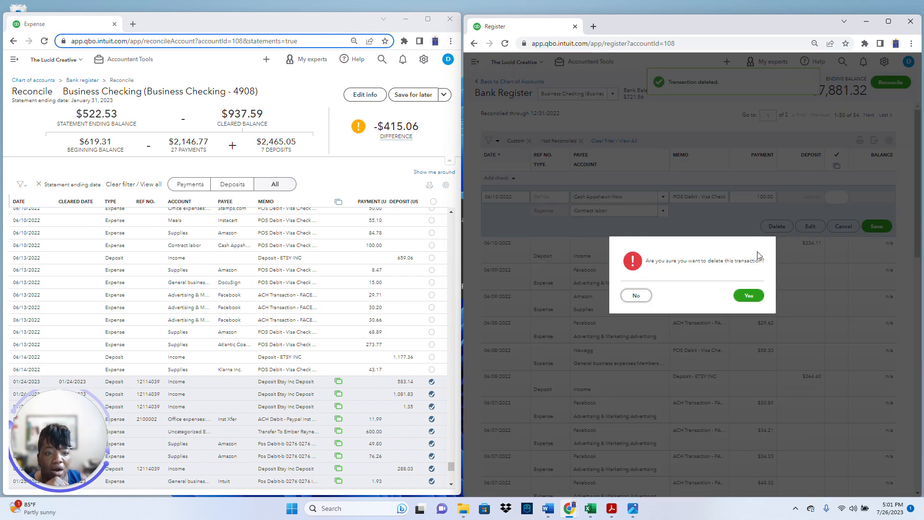
click(745, 296)
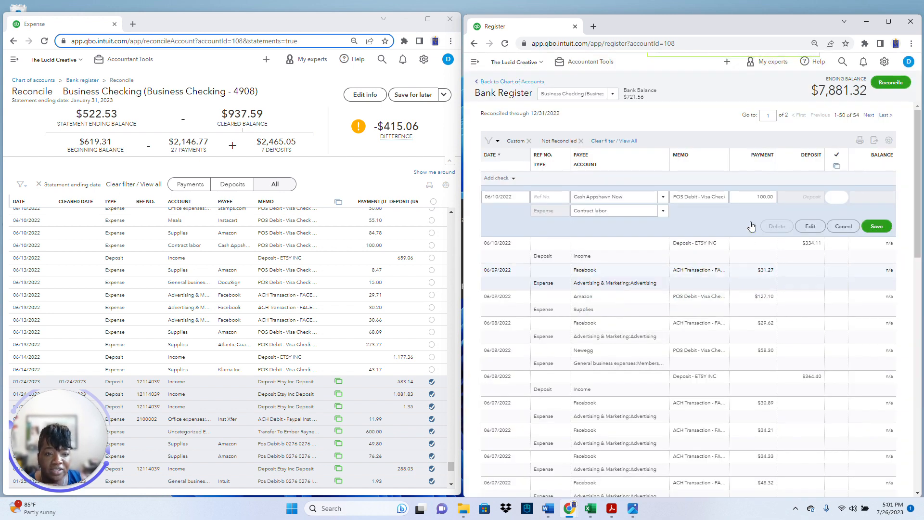
click(752, 206)
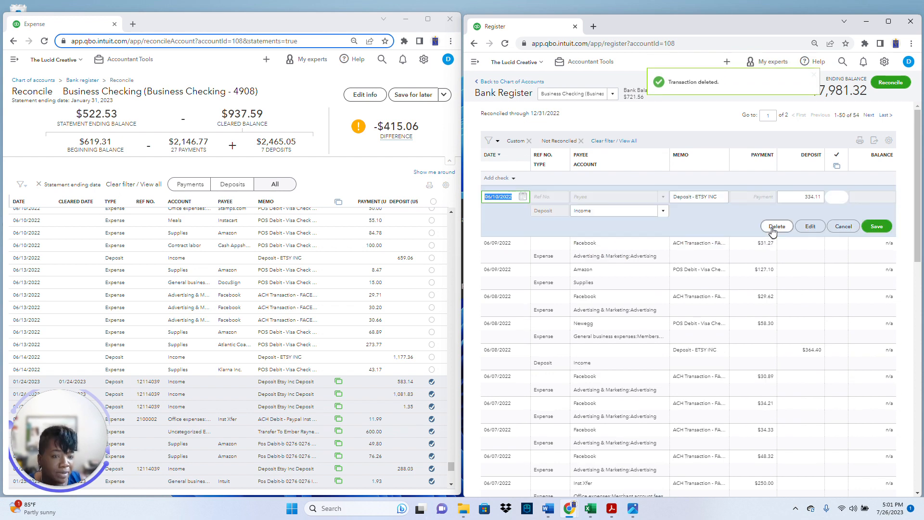
click(771, 232)
click(747, 297)
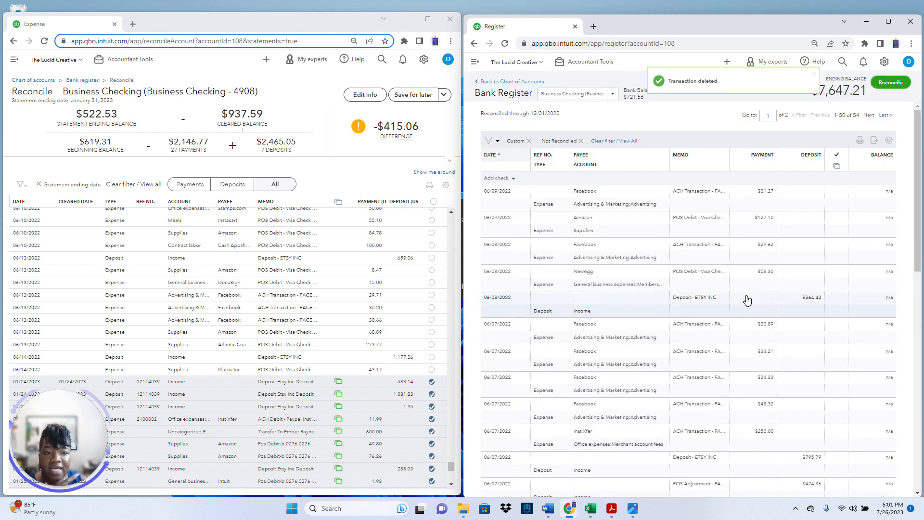
Step: Delete the 06/09/2022 Facebook advertising expense of 31.27 and the 06/09/2022 Amazon expense of 127.10 from the bank register
click(766, 206)
click(774, 227)
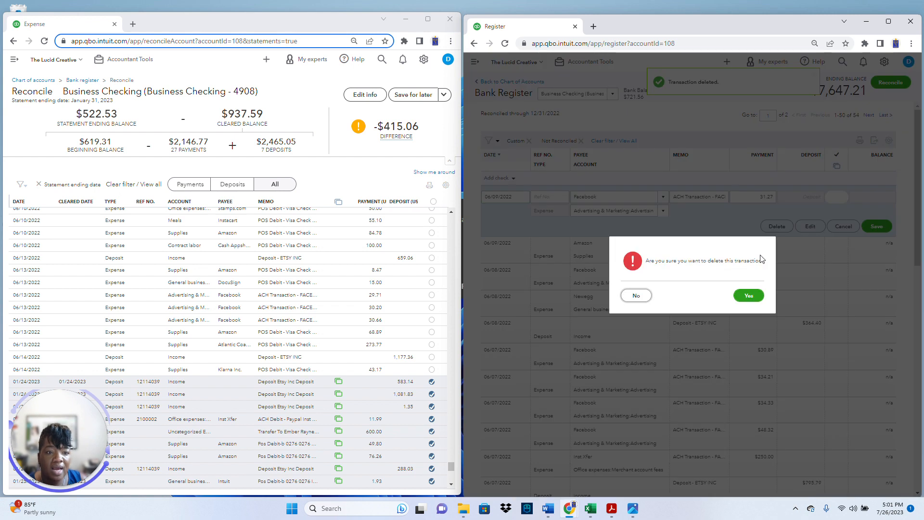
click(747, 297)
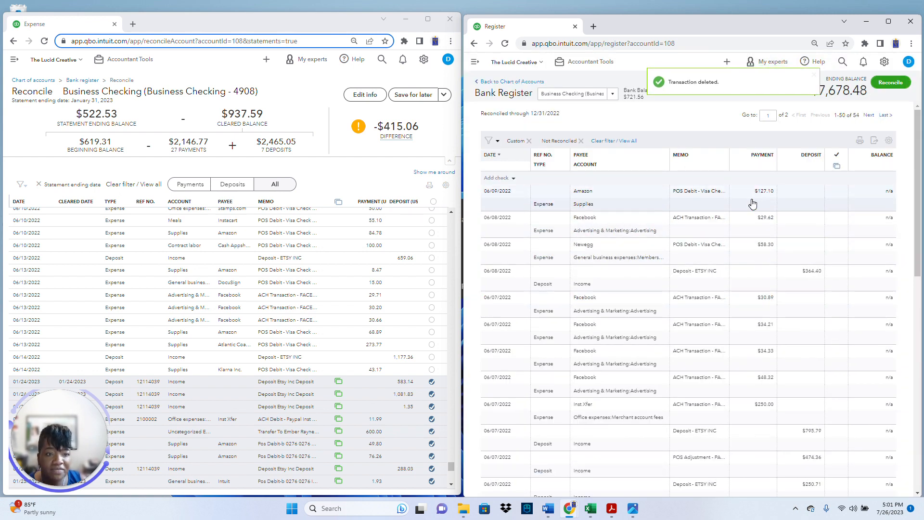
click(751, 201)
click(771, 230)
click(747, 295)
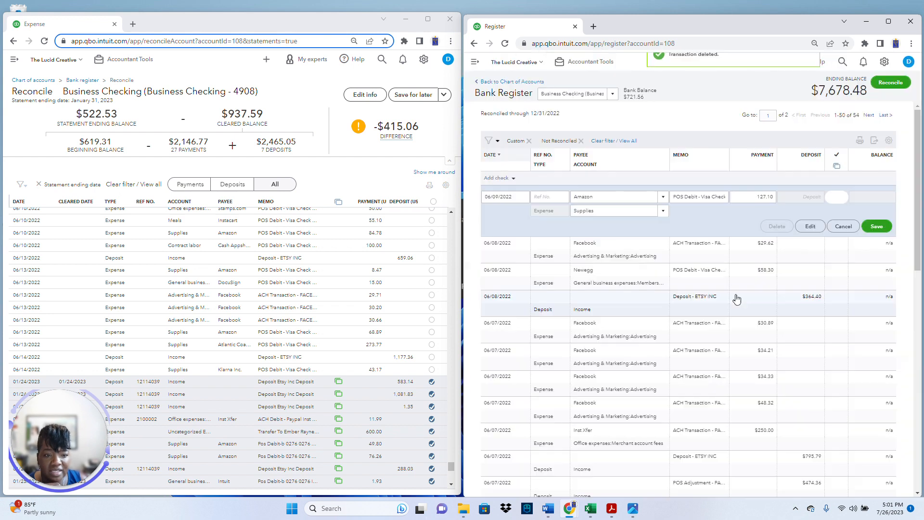
Step: Delete the 06/08/2022 Facebook advertising expense of 29.62 and the 06/08/2022 Newegg expense of 58.30 from the bank register
click(745, 210)
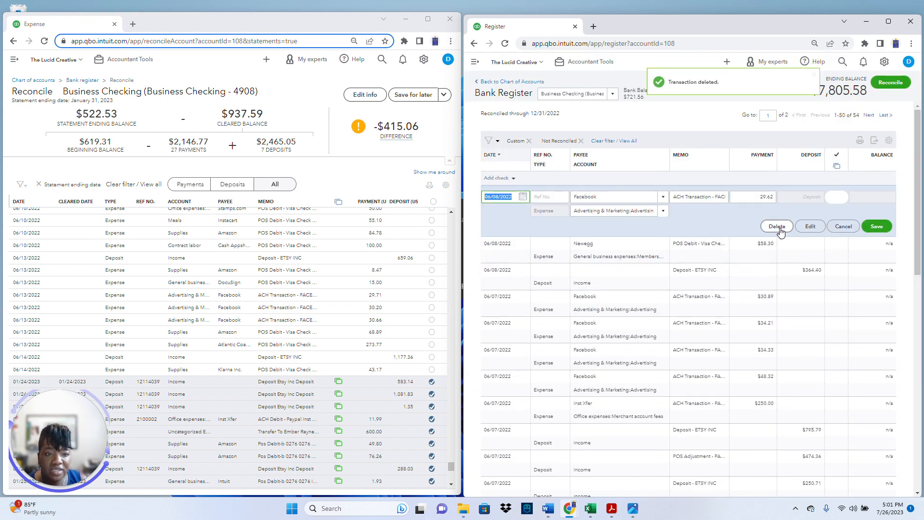
click(777, 226)
click(749, 295)
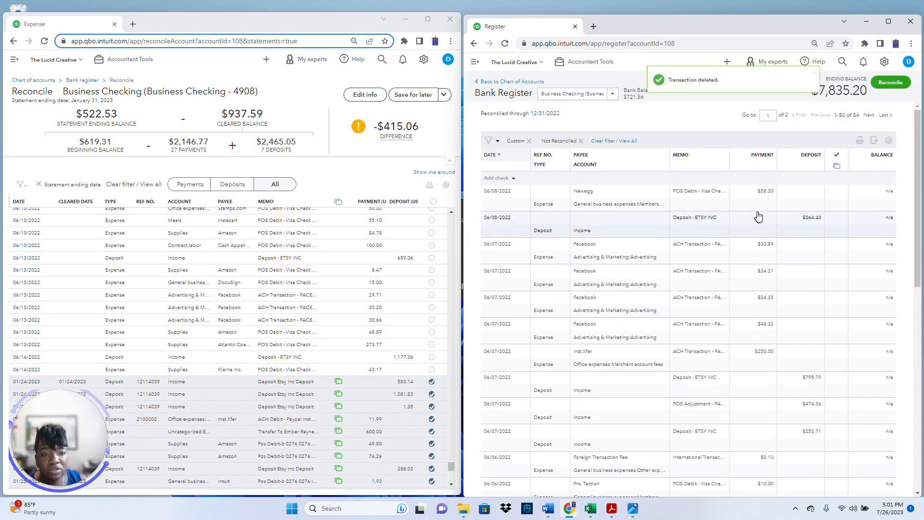
click(759, 211)
click(776, 226)
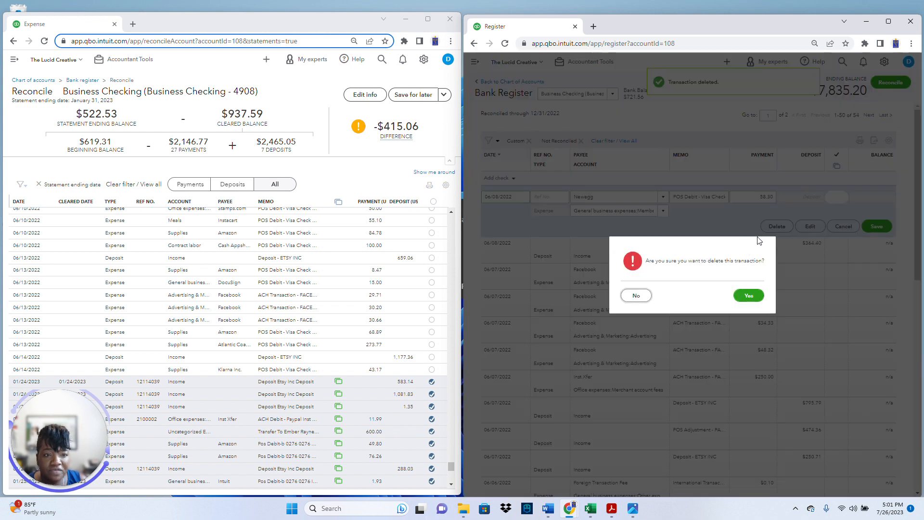
click(747, 294)
Step: Delete the 06/08/2022 ETSY INC deposit of 364.40 from the bank register
click(752, 209)
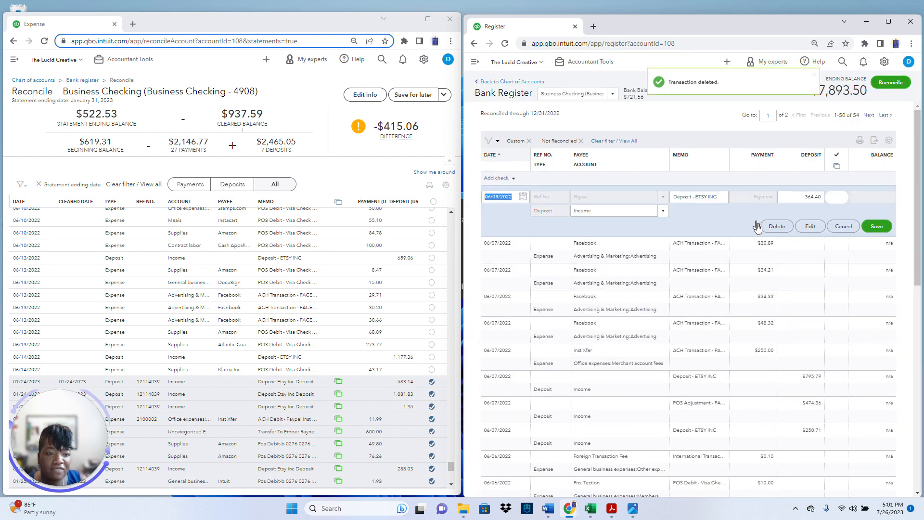
click(777, 227)
click(747, 295)
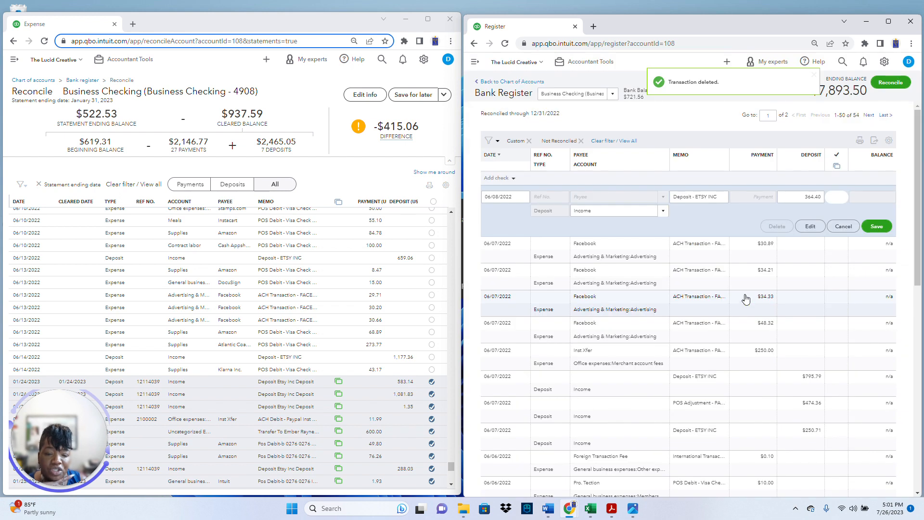